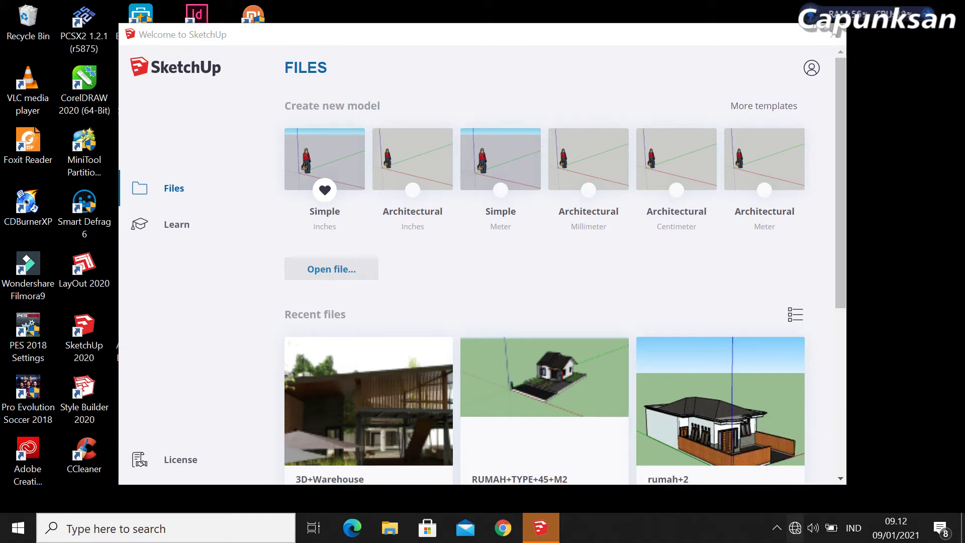
Scroll the welcome window's recent files, drag it further right, then launch File Explorer.
scroll(545, 286, down, 5)
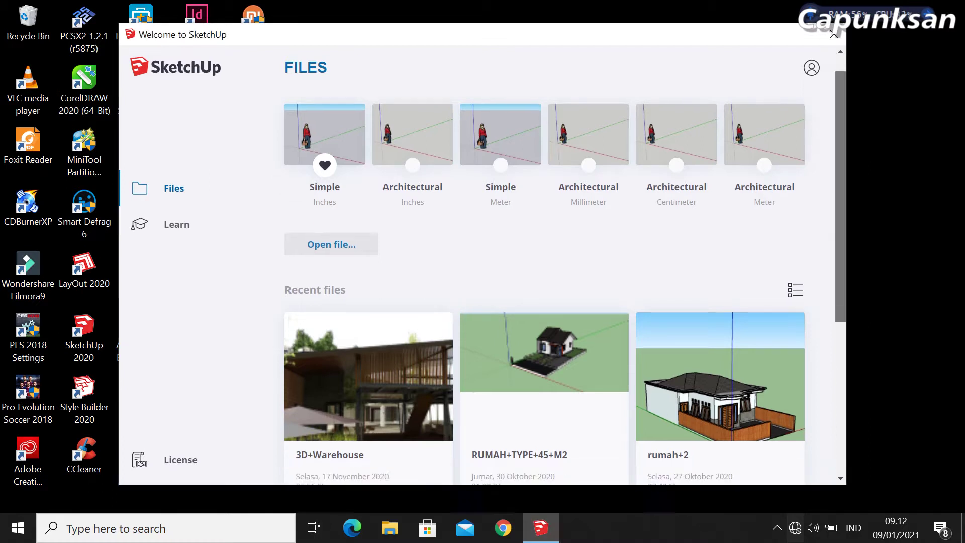
scroll(544, 287, up, 5)
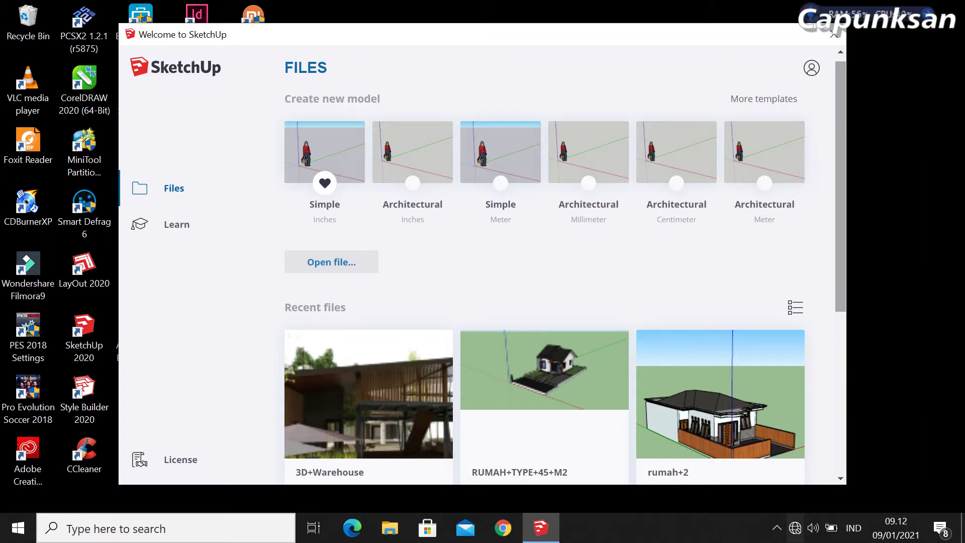
drag(352, 34, 382, 27)
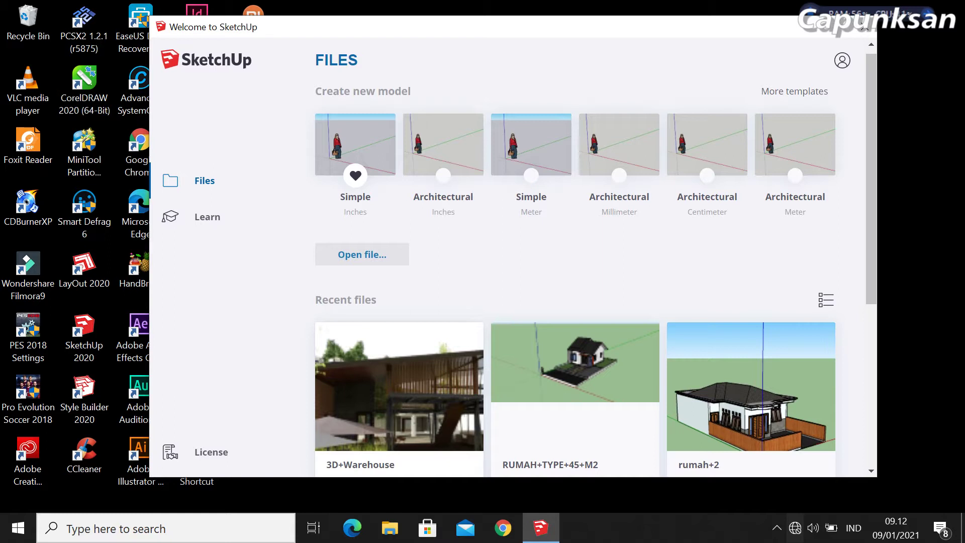
scroll(596, 261, down, 3)
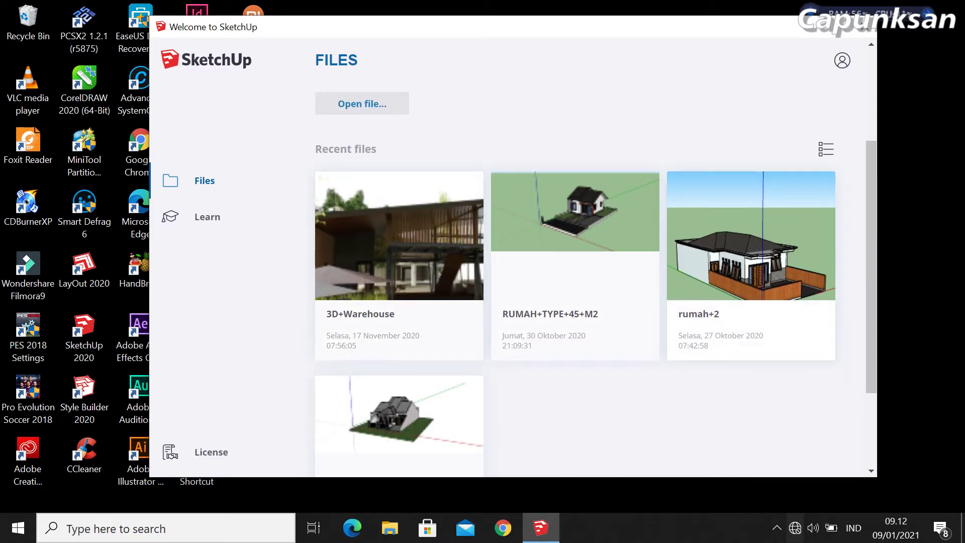
mouse_move(301, 26)
mouse_down()
mouse_move(412, 40)
mouse_move(360, 37)
mouse_up()
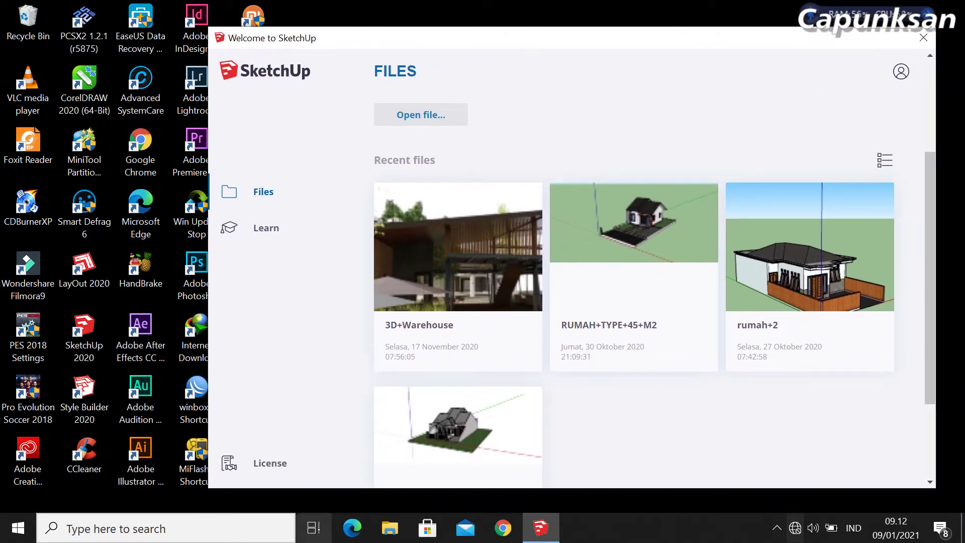
click(389, 528)
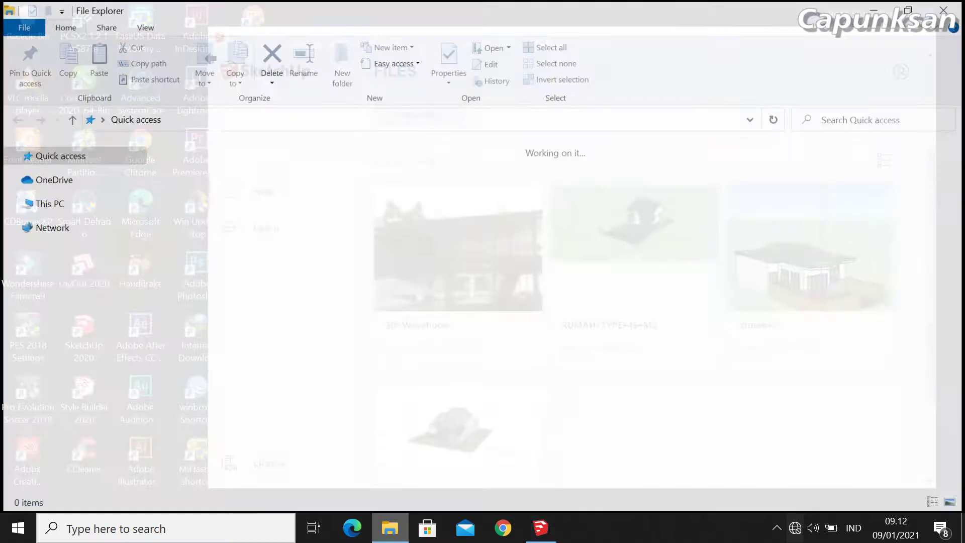
click(62, 257)
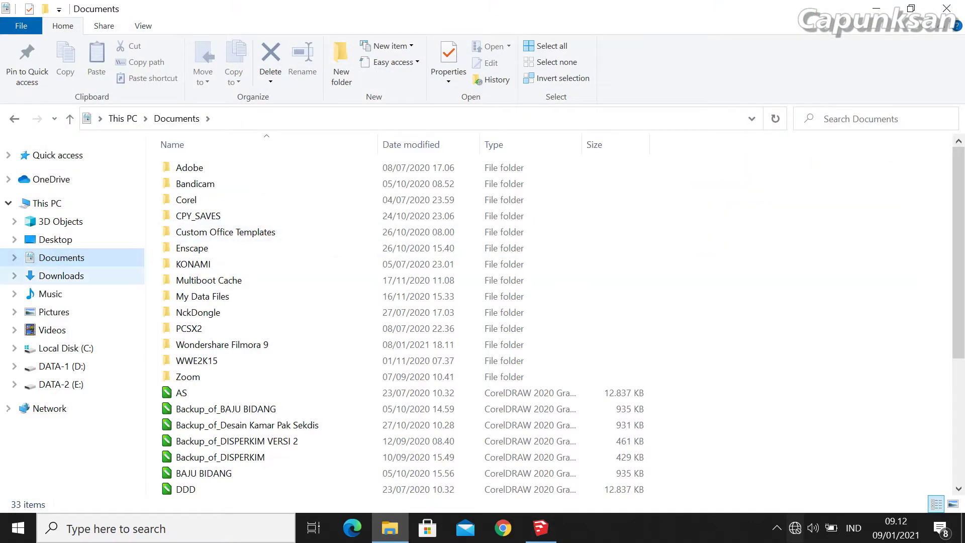
click(61, 275)
scroll(373, 334, down, 5)
scroll(373, 334, down, 5)
scroll(373, 334, down, 5)
scroll(373, 335, down, 3)
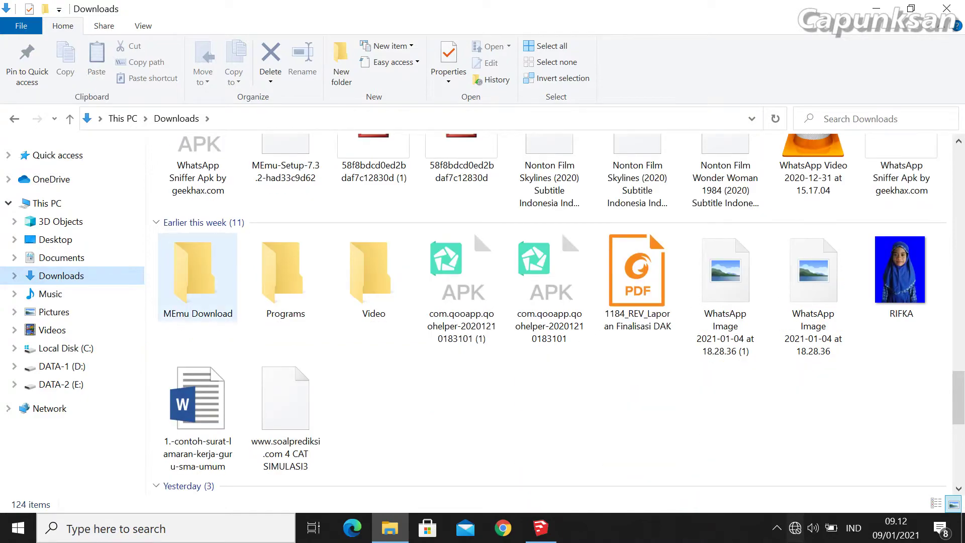
scroll(274, 294, up, 4)
scroll(274, 294, up, 3)
scroll(274, 292, up, 5)
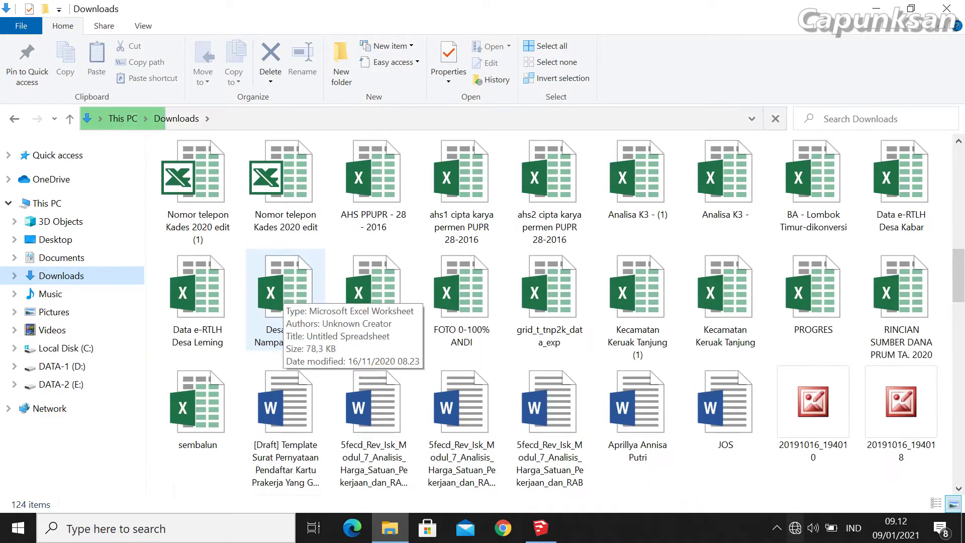
scroll(804, 259, up, 3)
scroll(804, 261, up, 3)
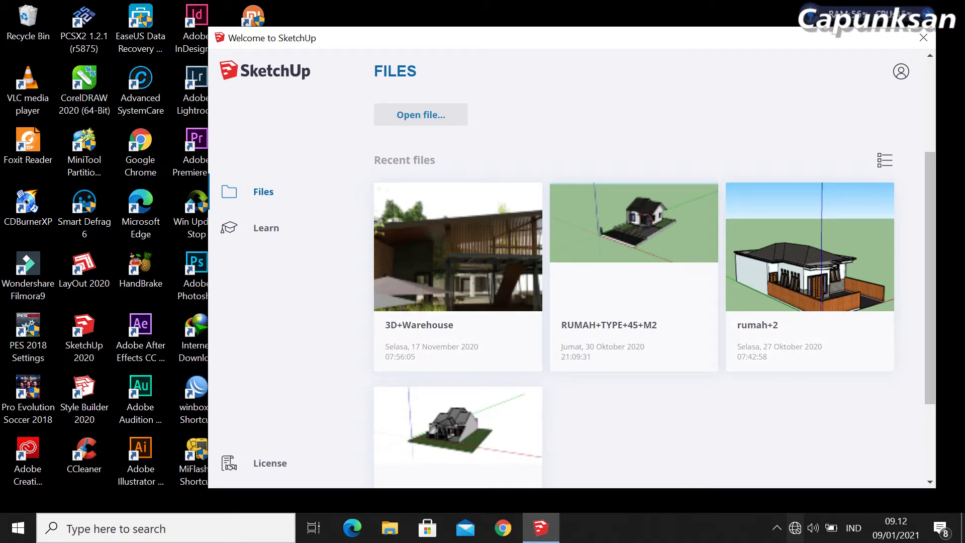
Scroll through the welcome window's Files page, then close it with Alt+F4.
scroll(633, 292, down, 1)
scroll(633, 291, down, 2)
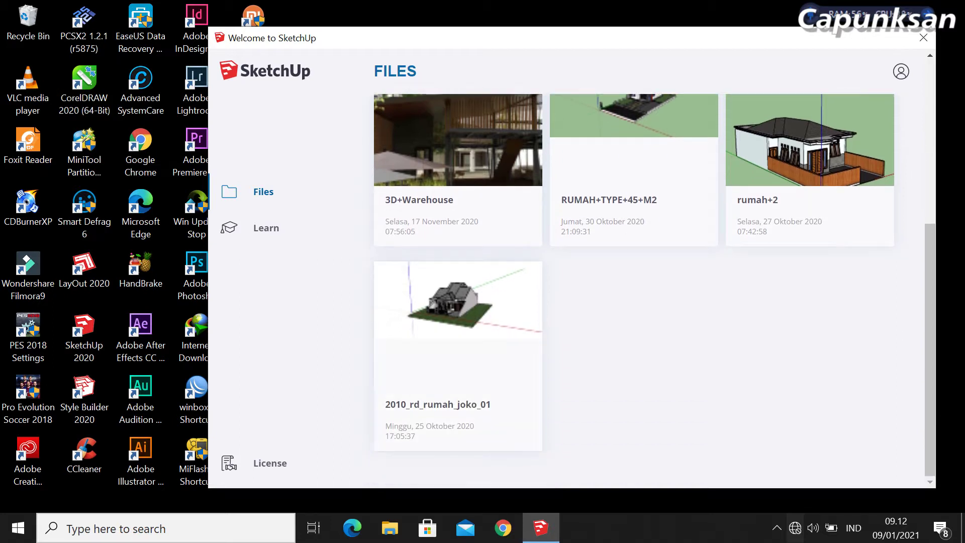
scroll(633, 292, up, 3)
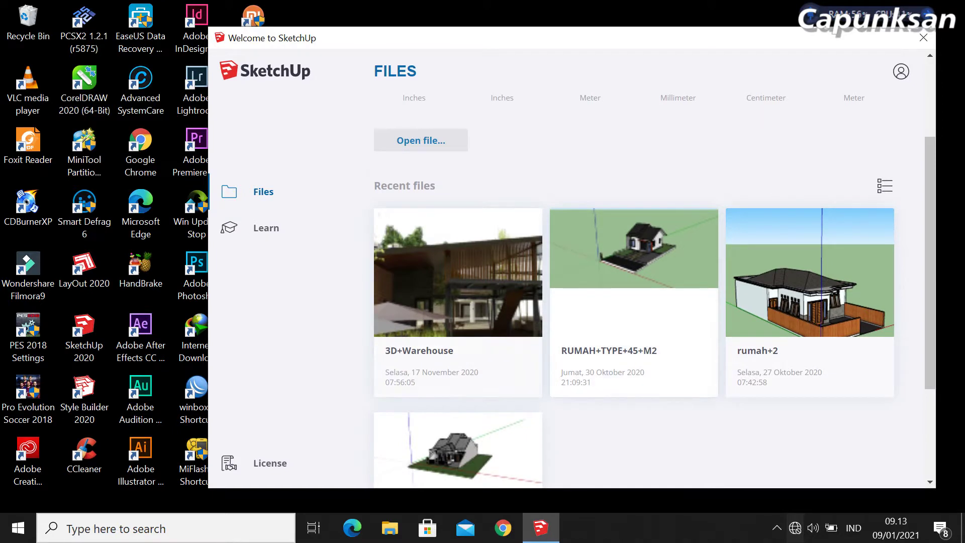
key(alt+F4)
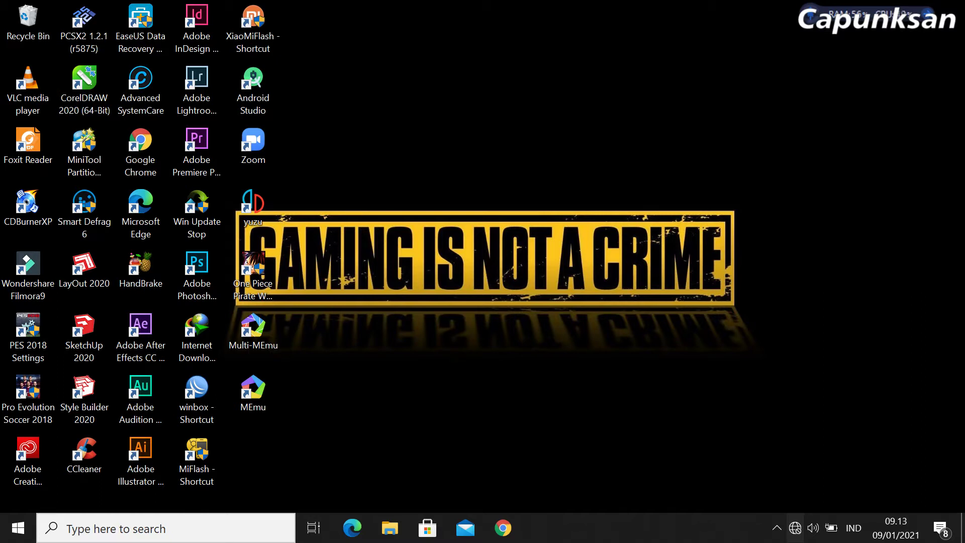
Refresh the desktop icons twice and peek at the hidden tray apps.
right_click(664, 179)
click(703, 223)
right_click(667, 162)
click(706, 206)
click(777, 528)
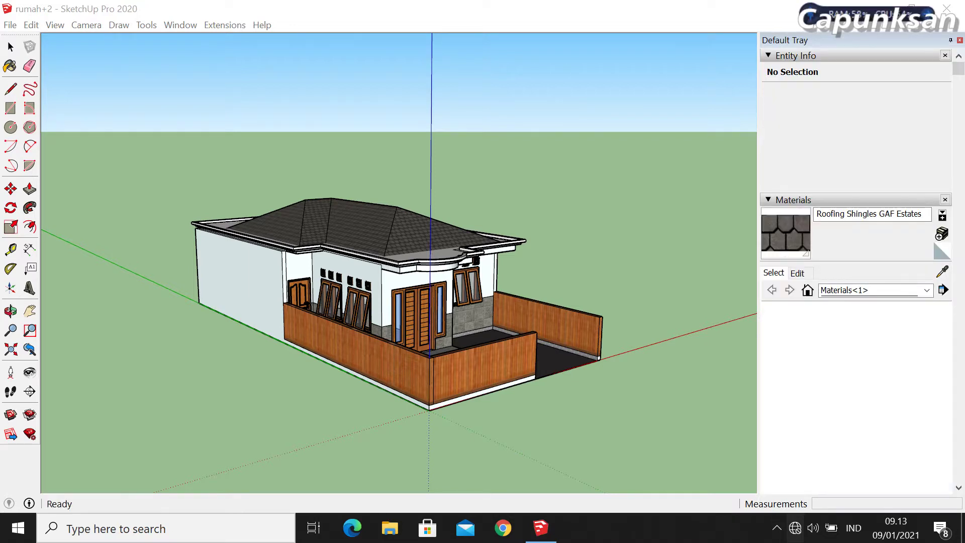
scroll(532, 341, up, 1)
click(585, 385)
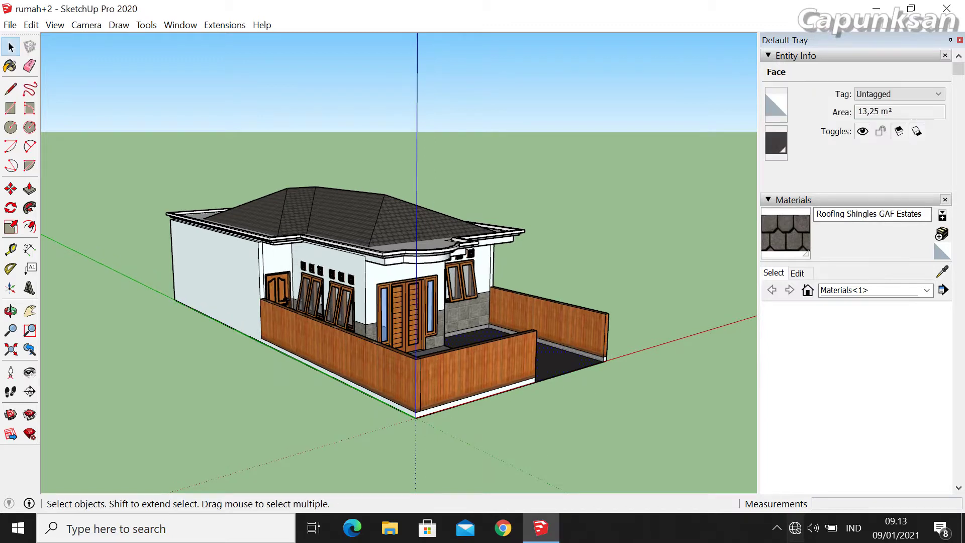
drag(648, 409, 567, 374)
triple_click(568, 352)
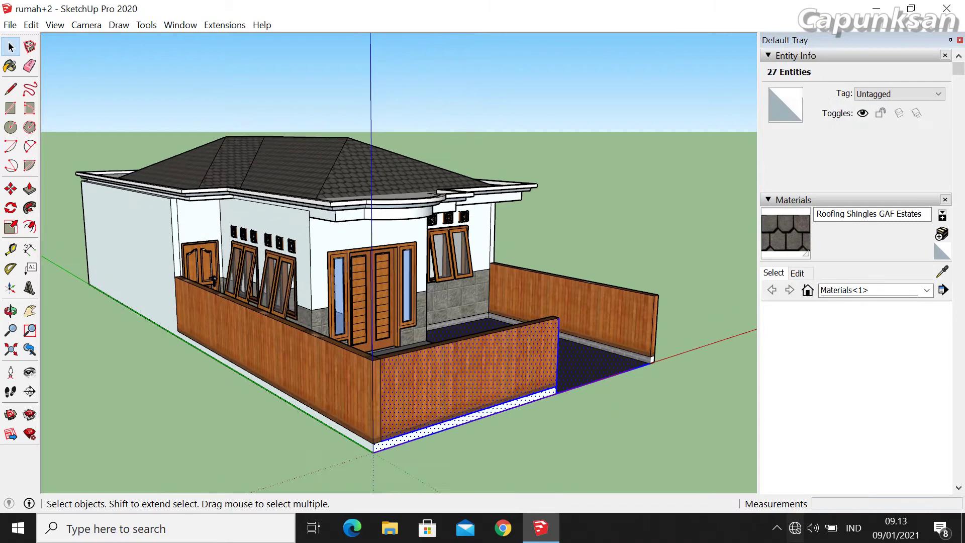
scroll(513, 347, up, 5)
drag(737, 439, 564, 467)
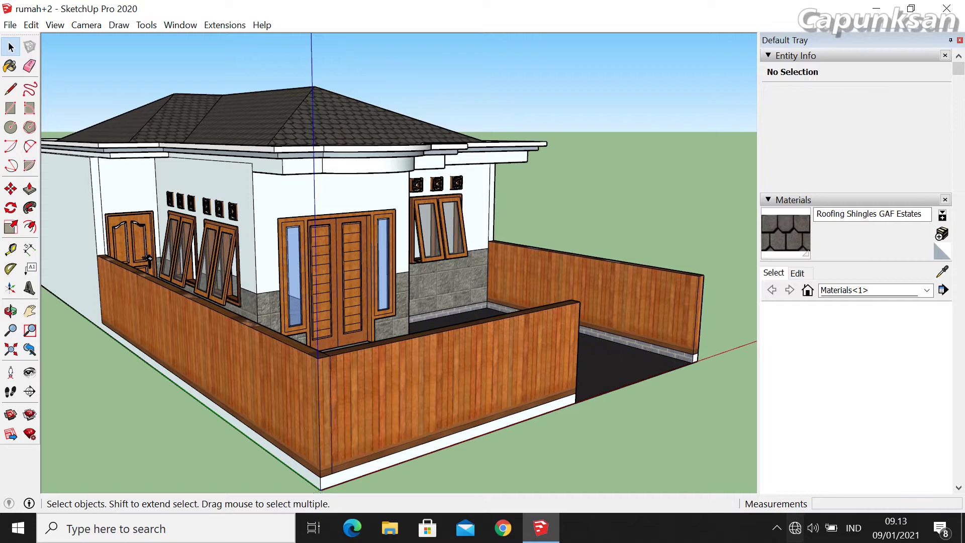
click(447, 282)
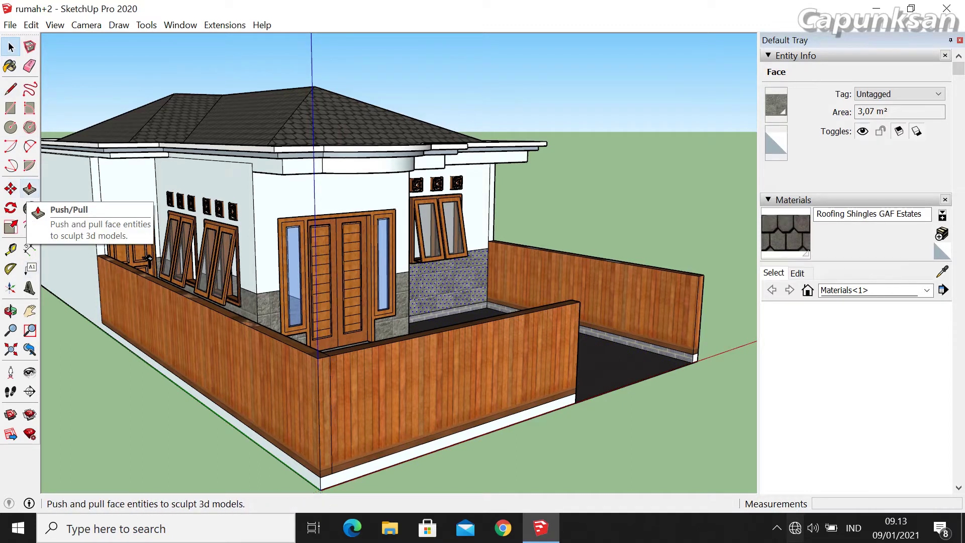
click(30, 189)
click(545, 394)
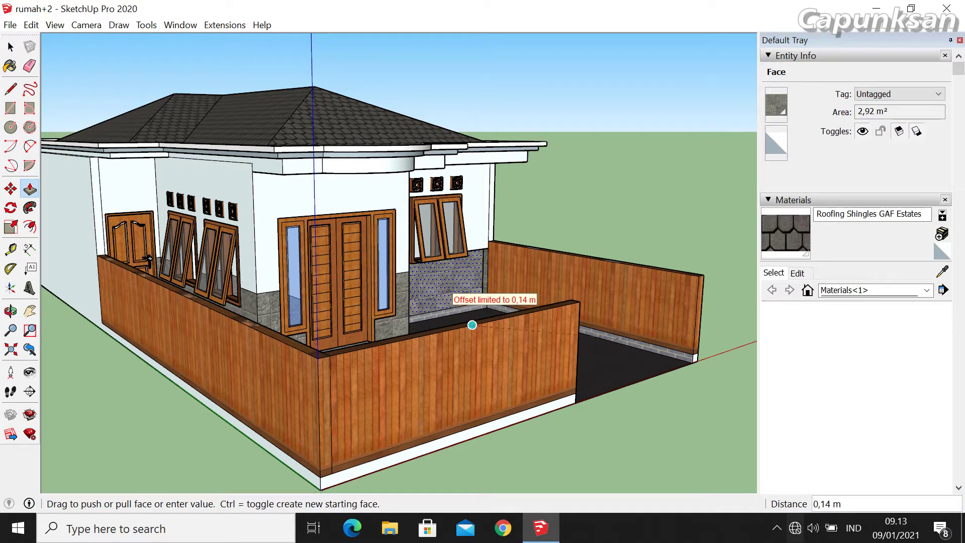
click(10, 189)
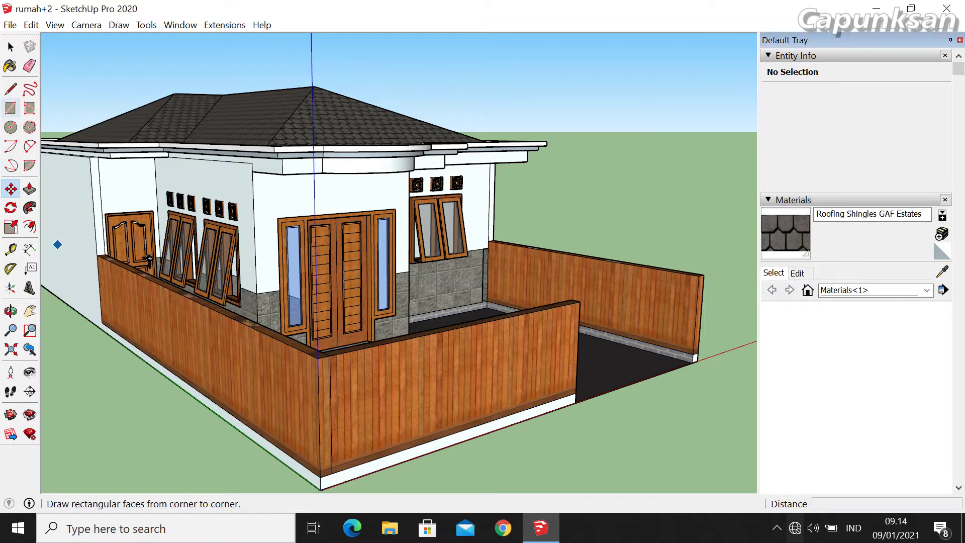
click(11, 47)
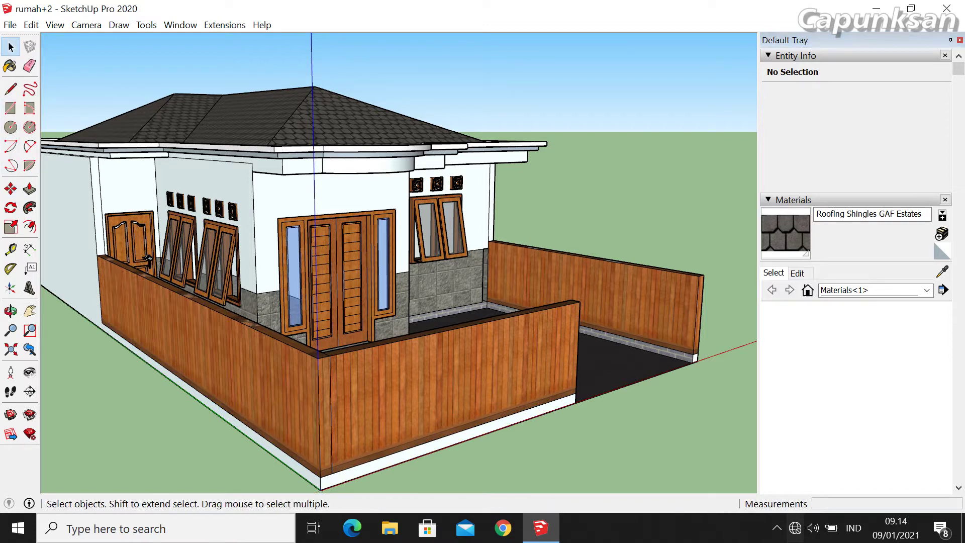
Draw four overlapping rectangles on the ground in front of the fence.
key(r)
key(s)
key(r)
click(570, 425)
click(631, 433)
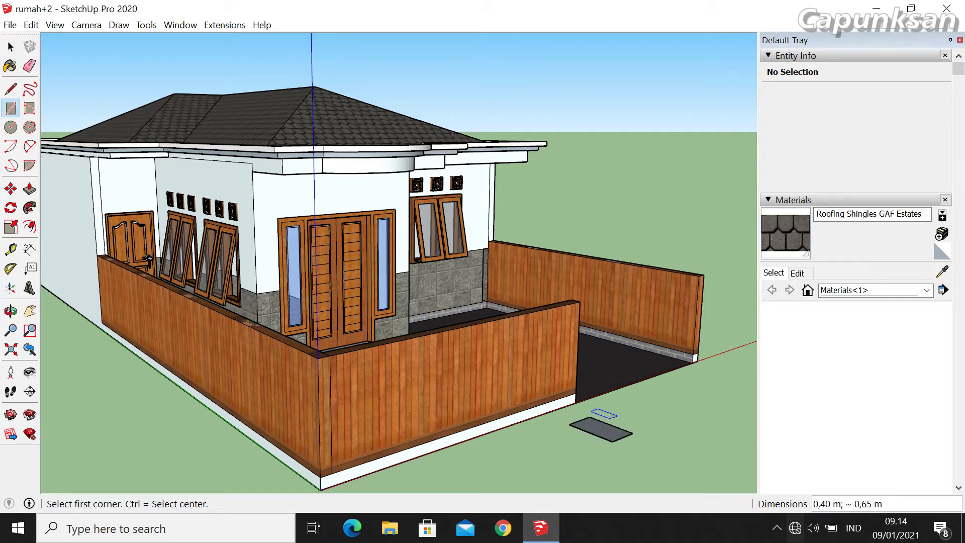
click(581, 415)
click(691, 435)
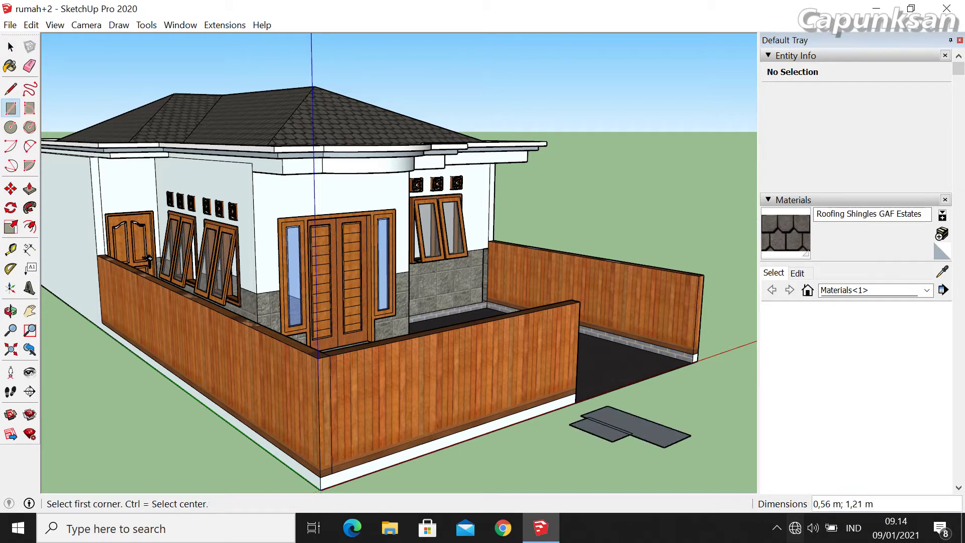
click(638, 400)
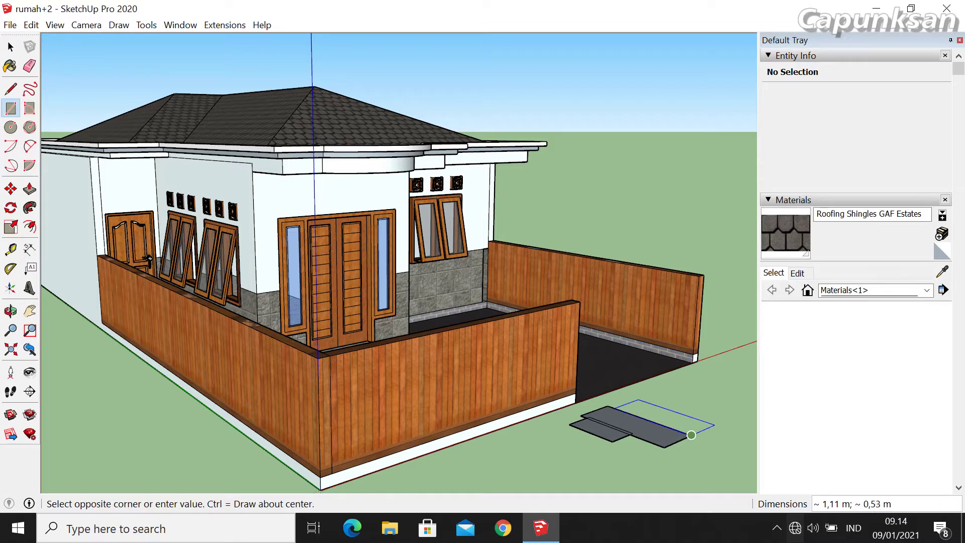
click(691, 435)
click(676, 405)
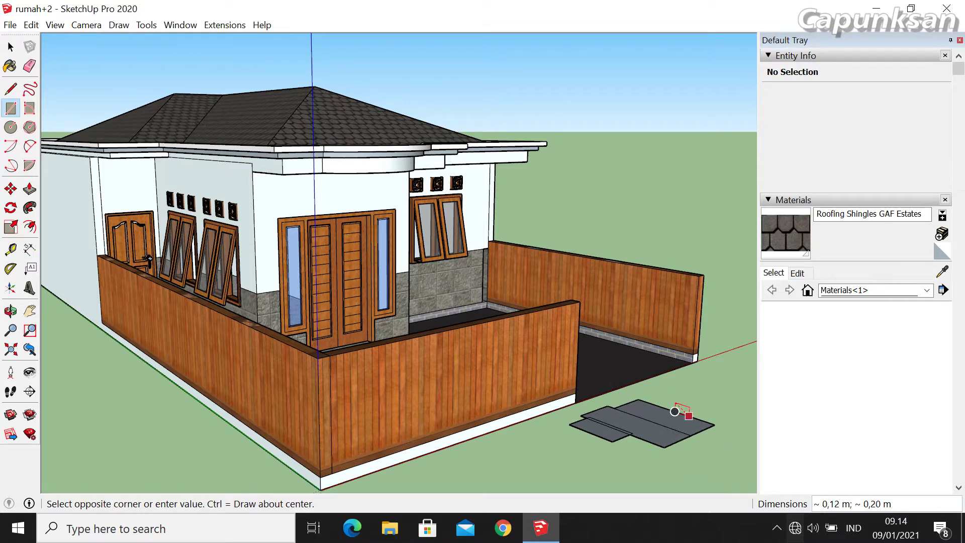
click(714, 423)
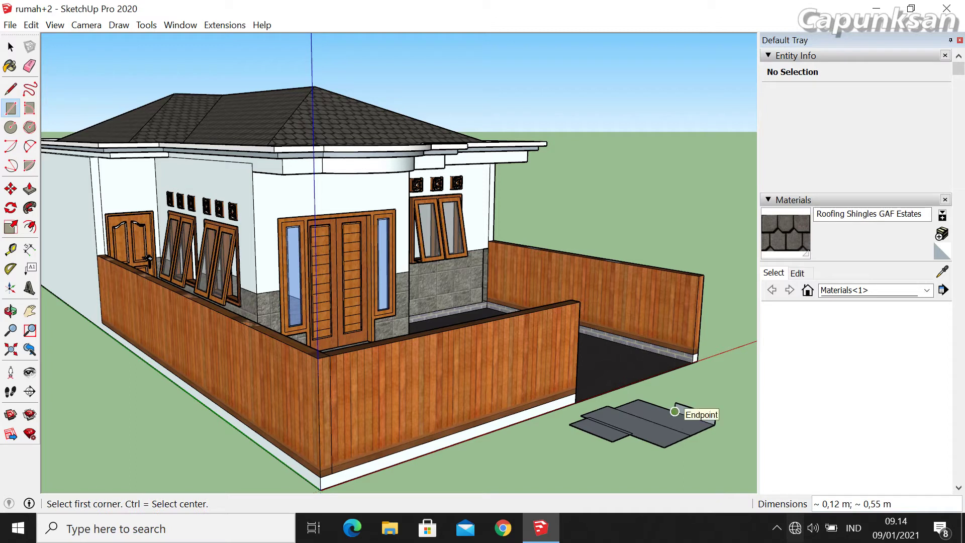
Undo the stray ground rectangles, zoom out and return to the Select tool.
key(ctrl+z)
key(ctrl+z)
key(ctrl+z)
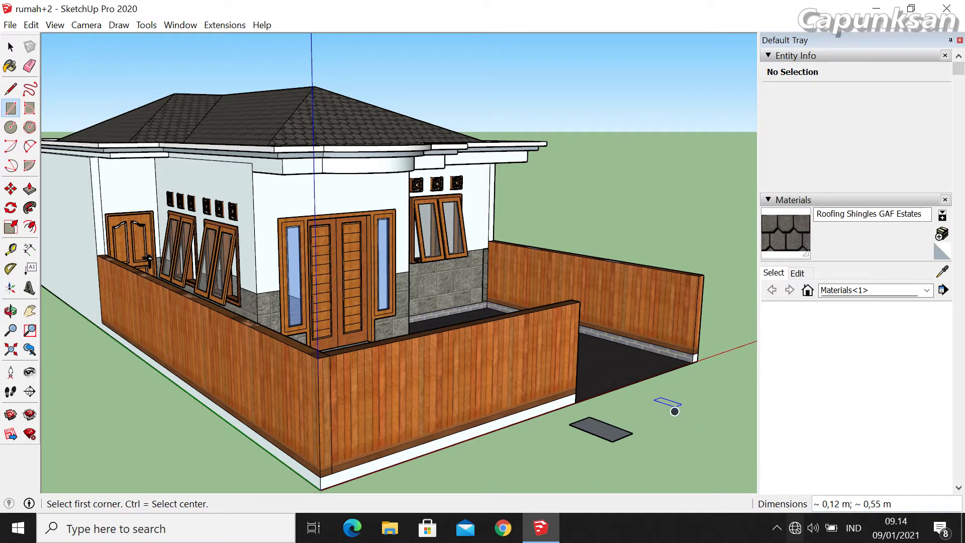
key(ctrl+z)
scroll(76, 318, down, 1)
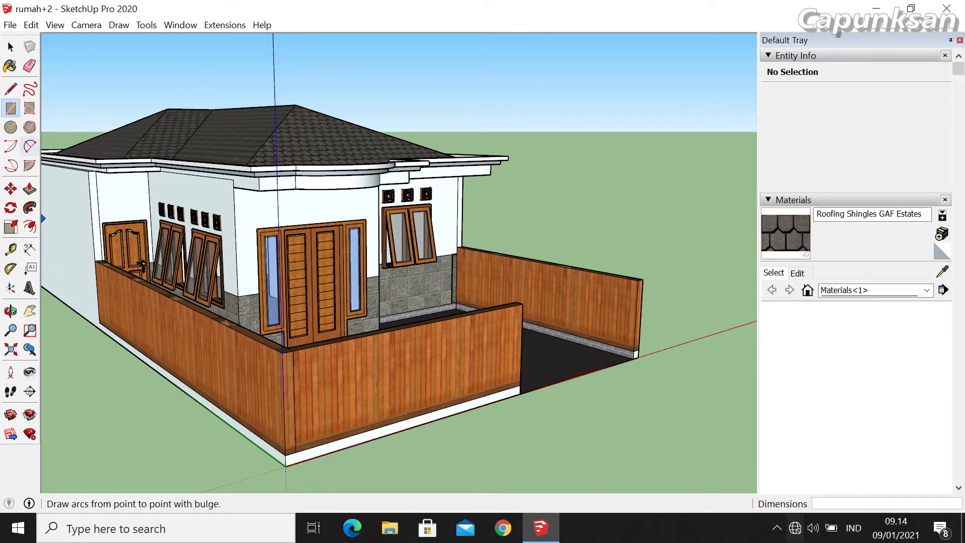
click(10, 127)
click(11, 108)
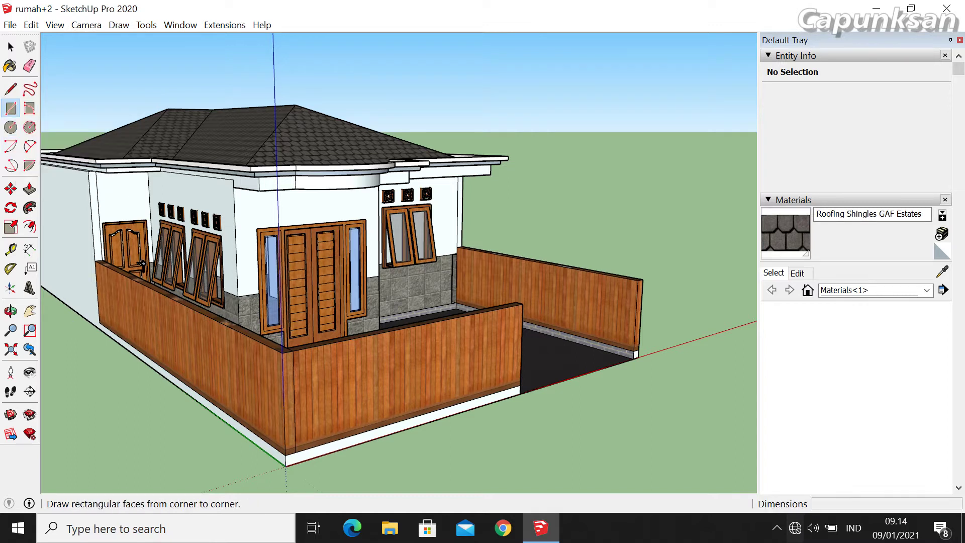
click(11, 47)
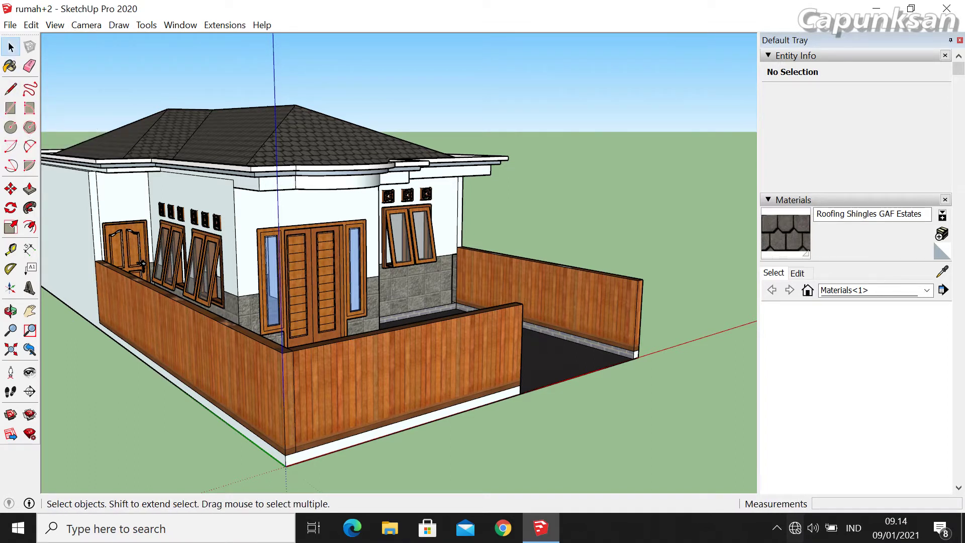
Frame the whole rumah+2 house in view and bring up the Enscape extension menu.
click(86, 25)
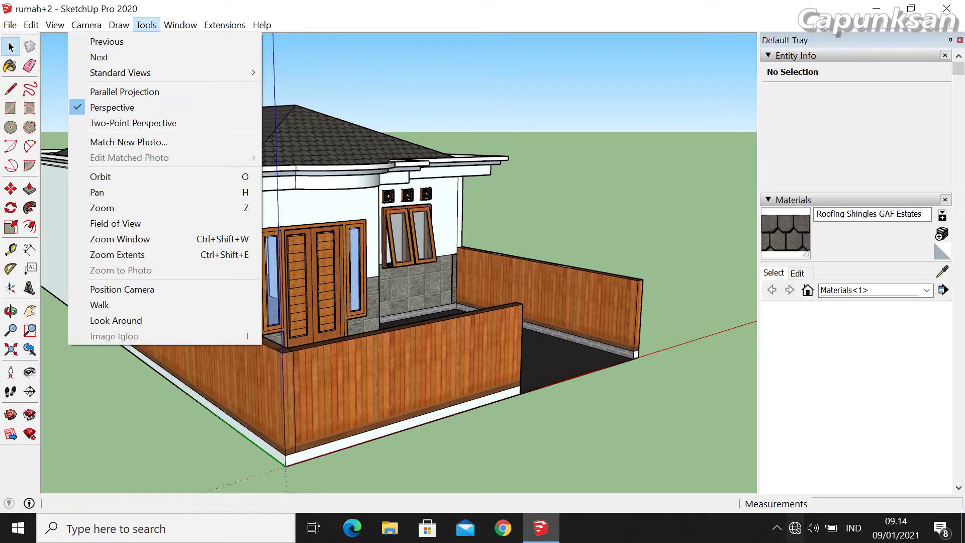
key(Escape)
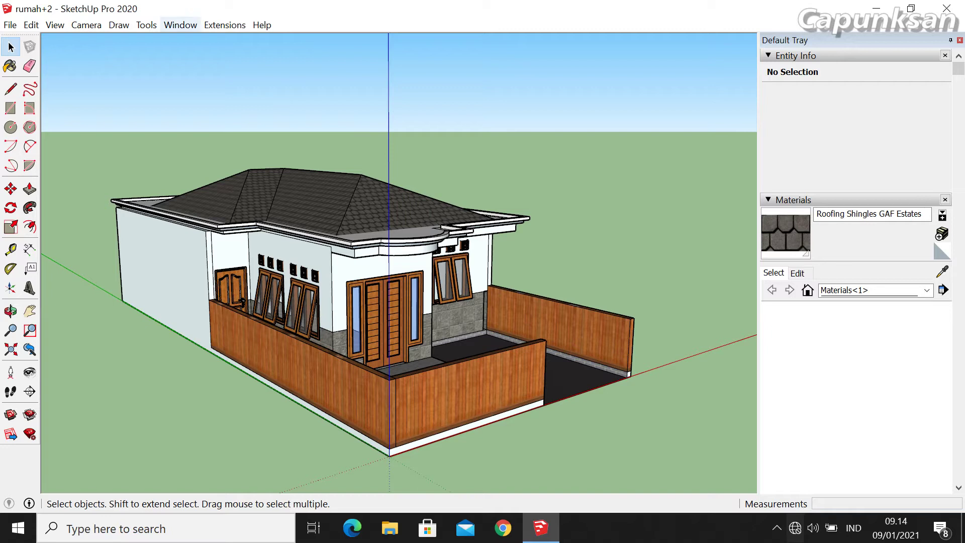
click(225, 25)
mouse_move(239, 42)
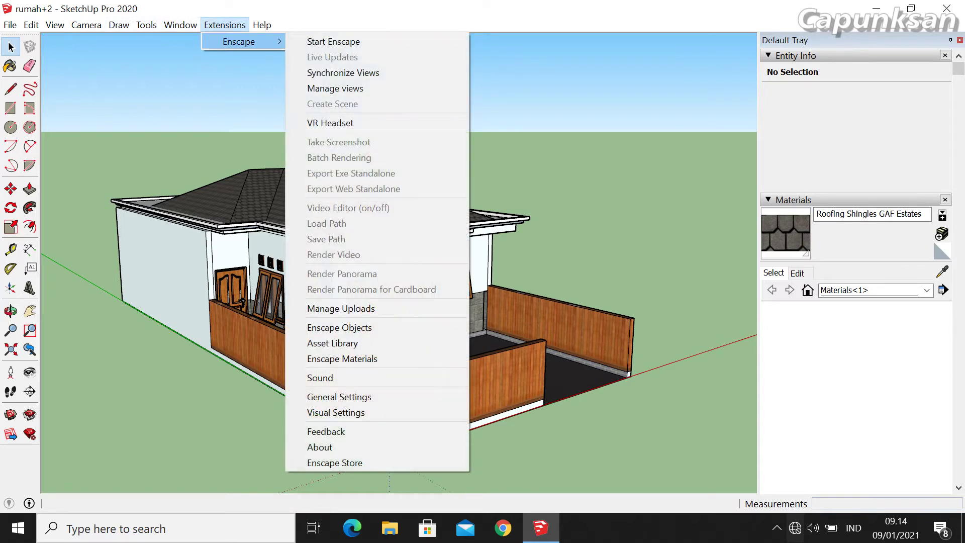
click(225, 24)
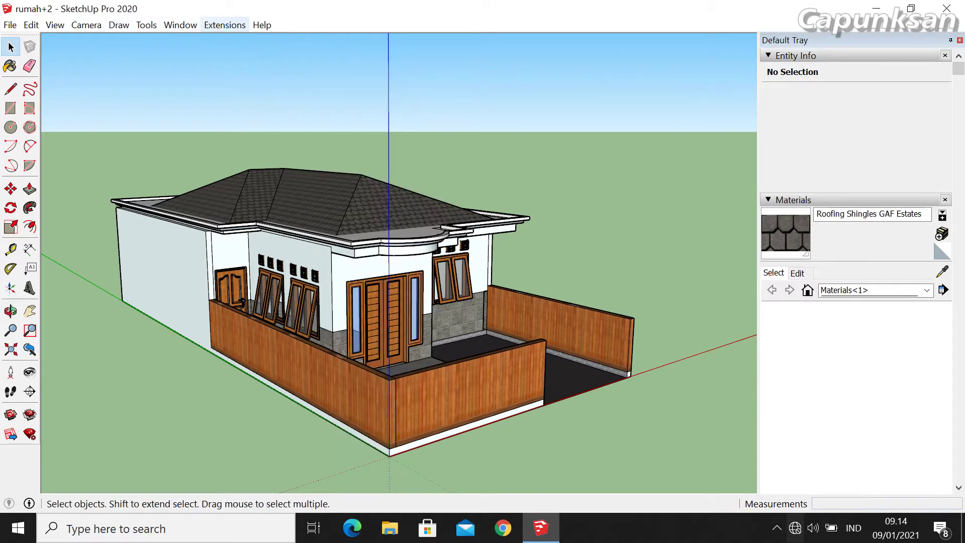
click(224, 25)
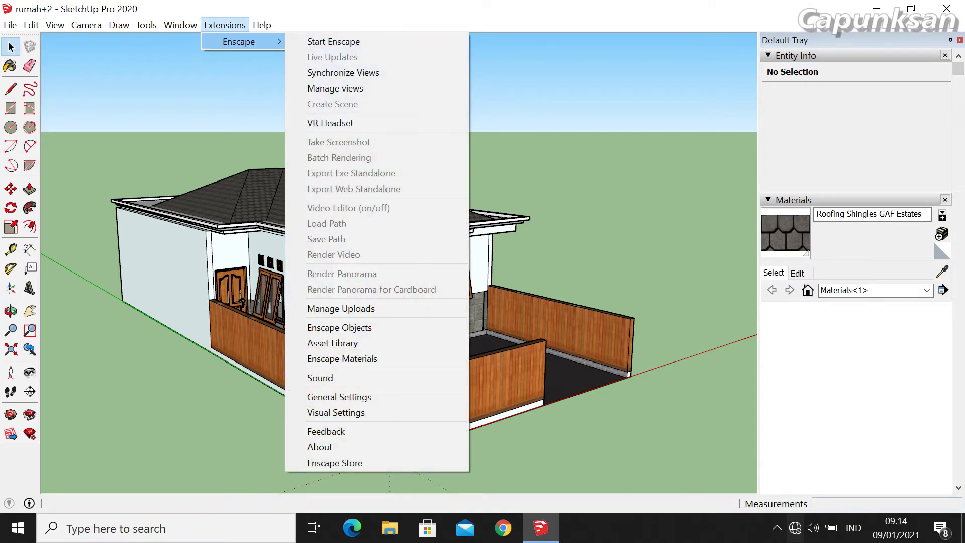
Start Enscape to render rumah+2 in a real-time window.
key(Return)
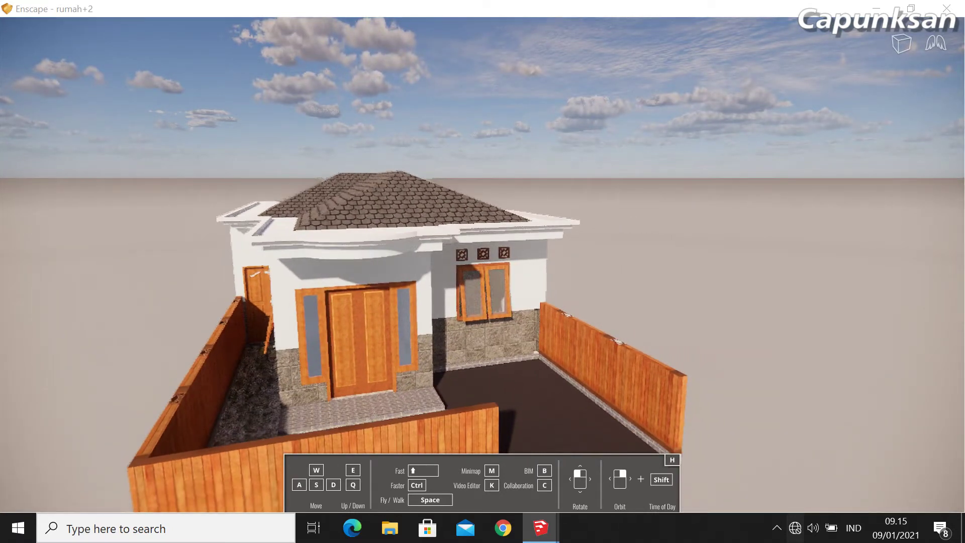
Fly up to the shingle roof edge in Enscape, then back away to reveal the fence.
right_click(499, 363)
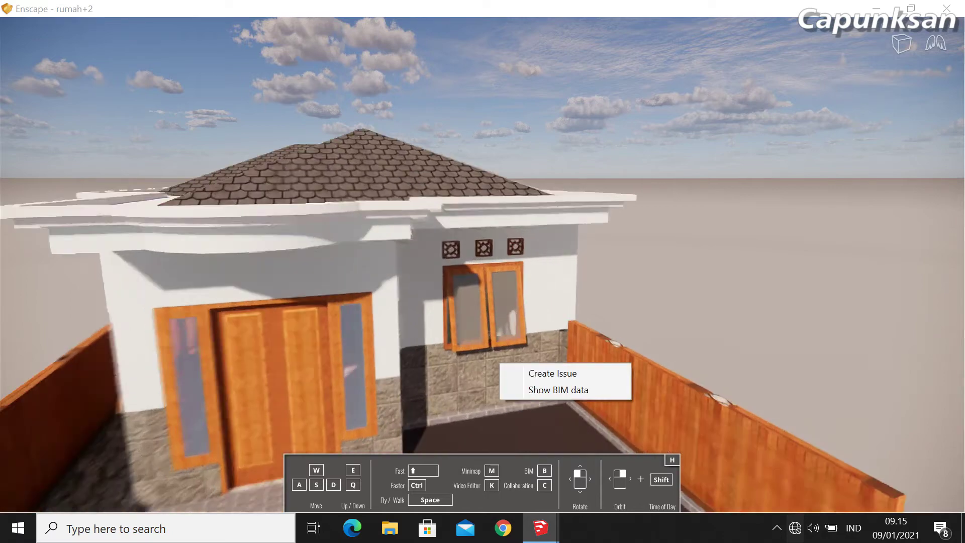
key(d)
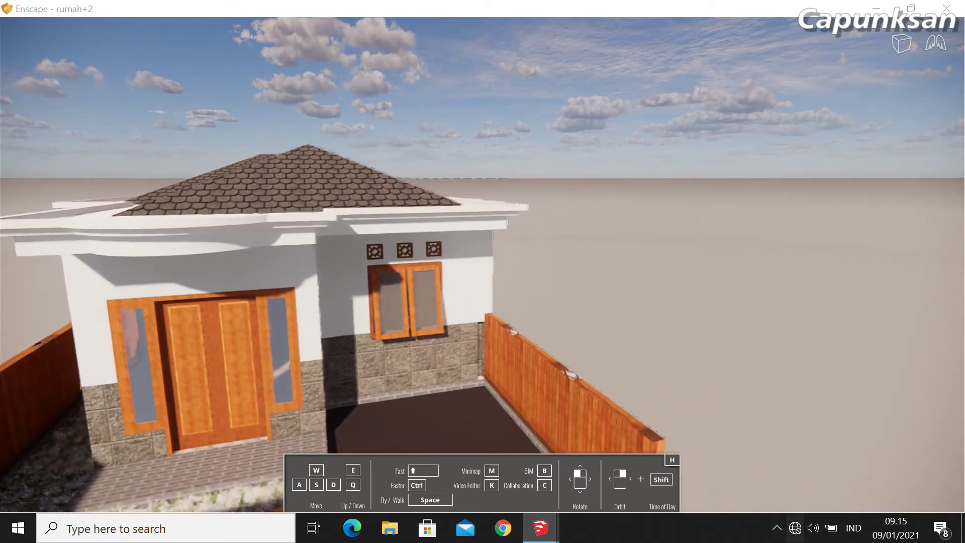
key(e)
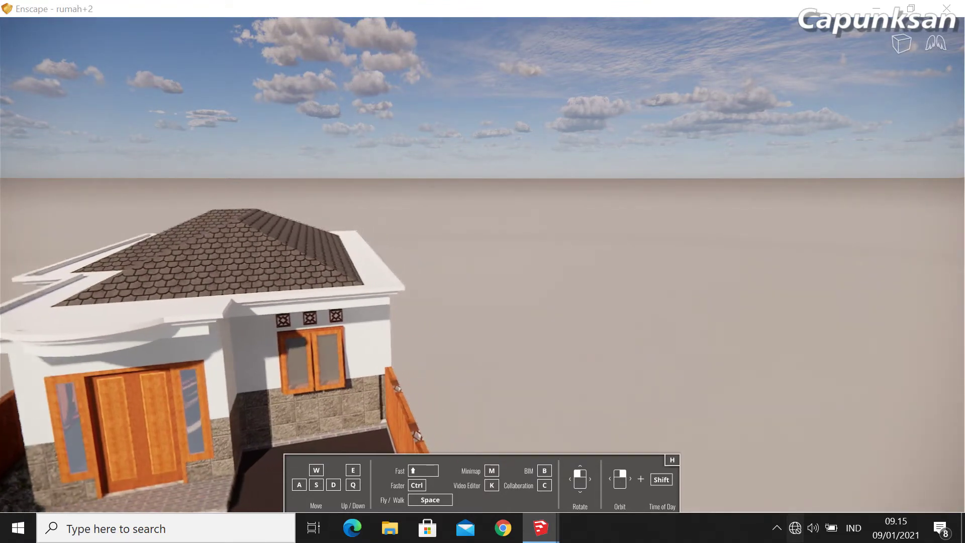
key(w)
key(s)
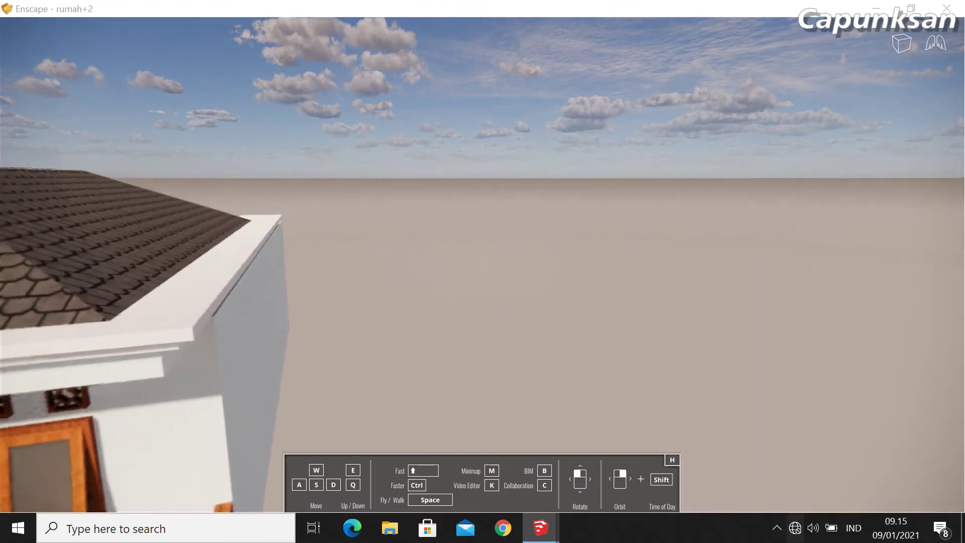
key(s)
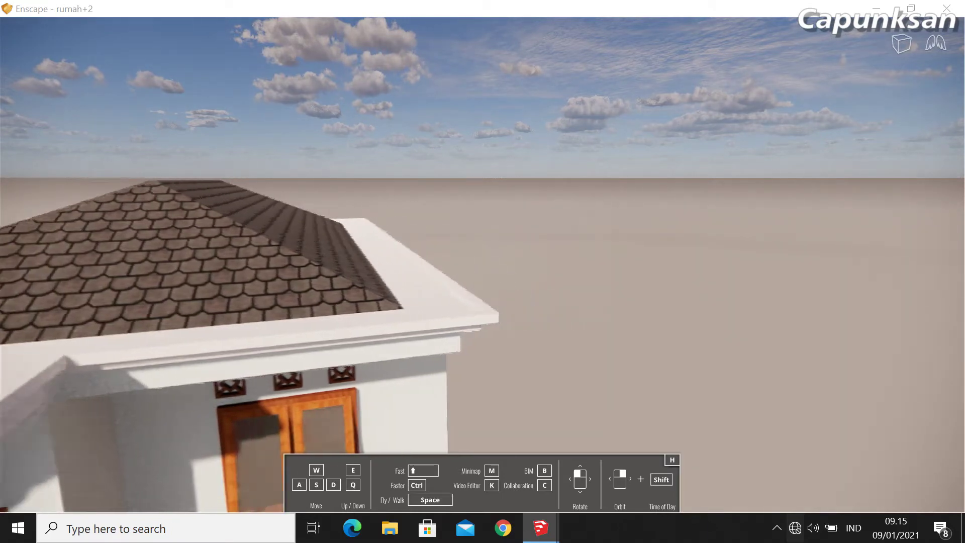
key(a)
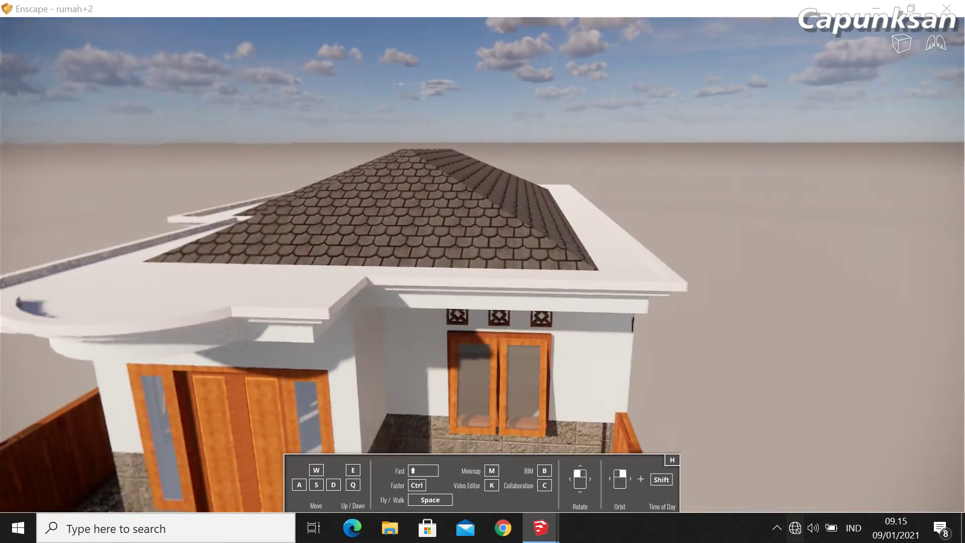
key(a)
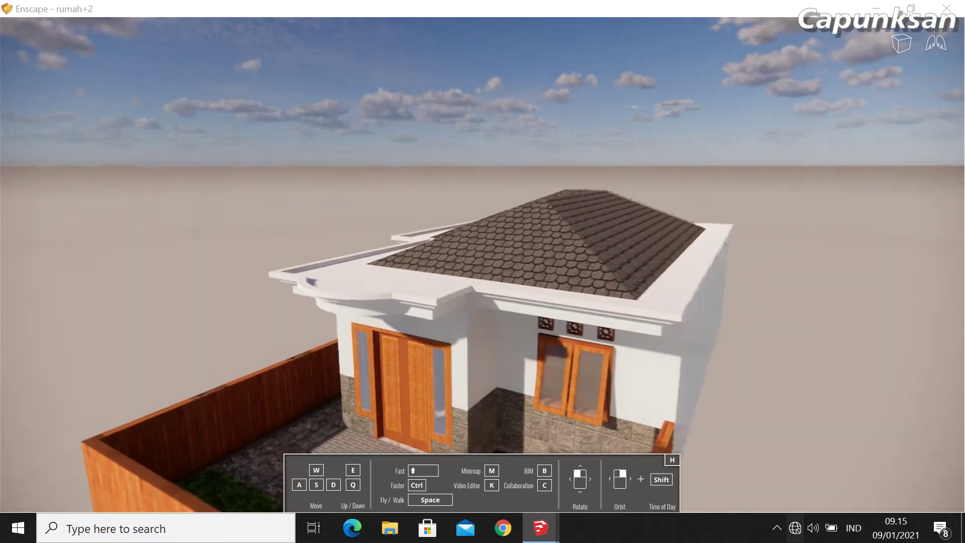
key(d)
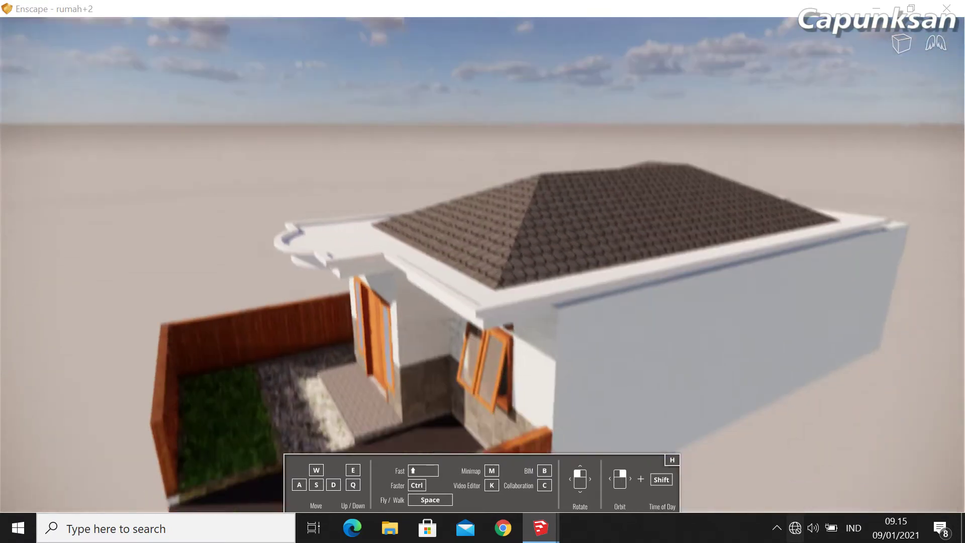
Look down on the house and yard, then swing around to orbit the front.
drag(482, 251, 482, 327)
key(a)
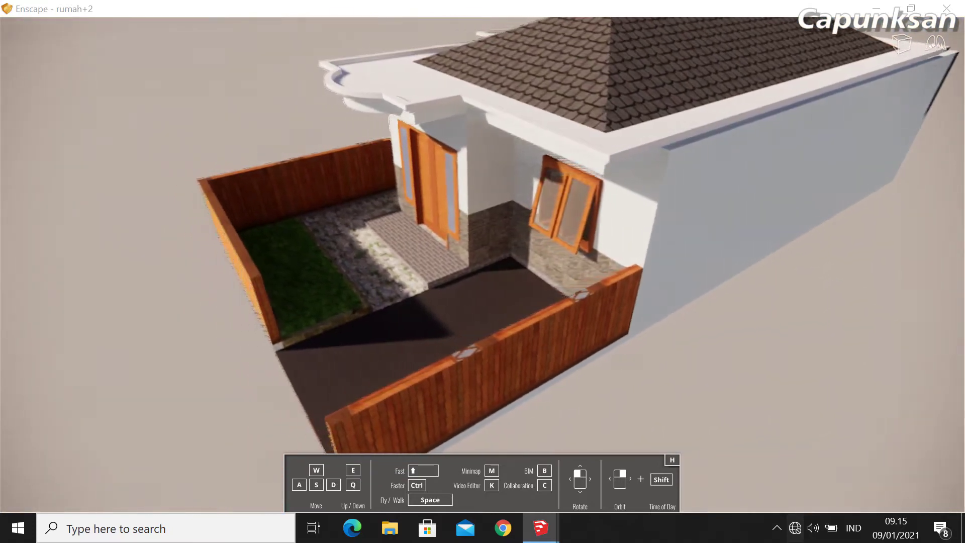
key(s)
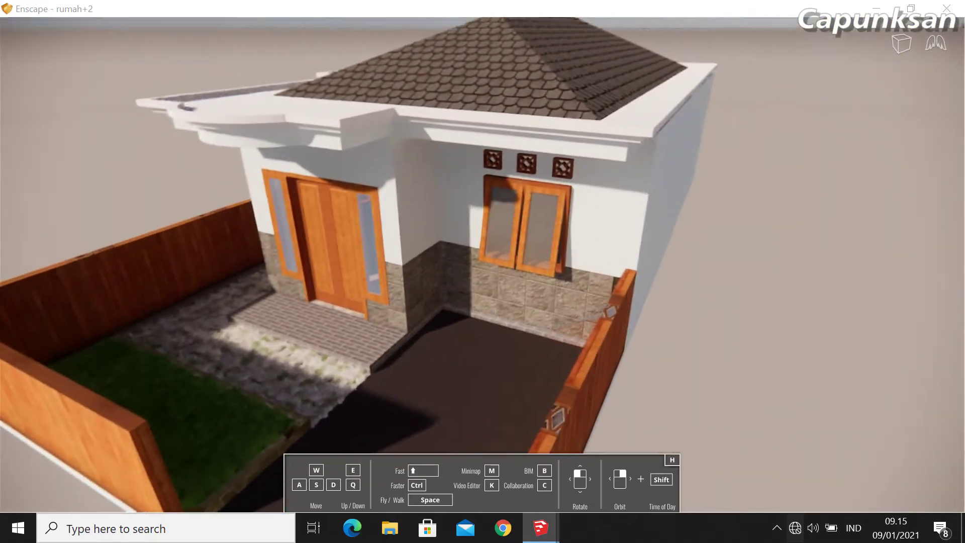
key(s)
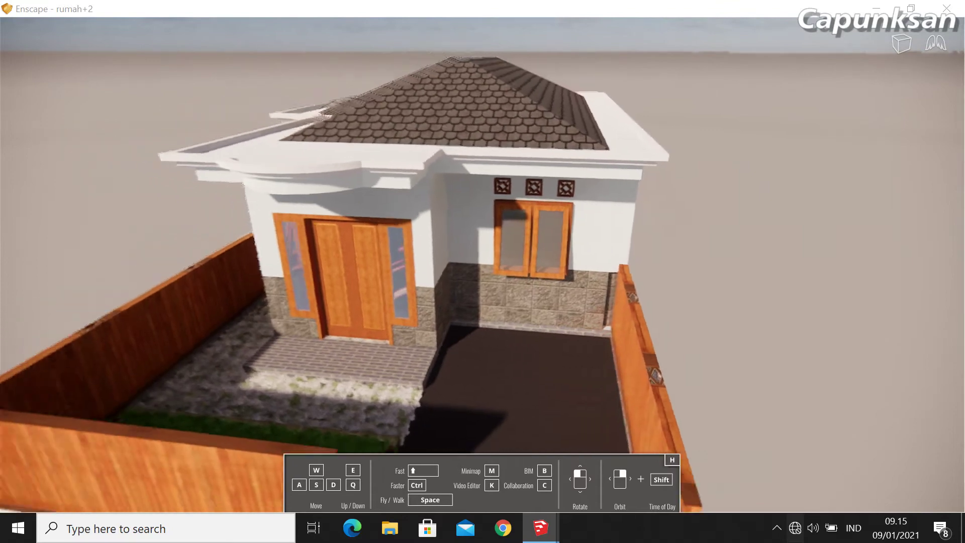
drag(483, 271, 483, 232)
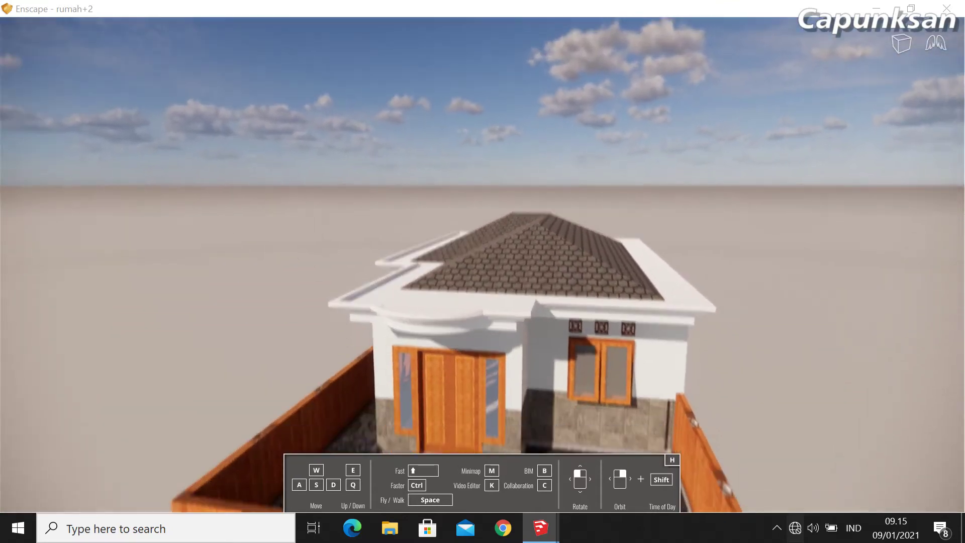
drag(482, 272, 483, 332)
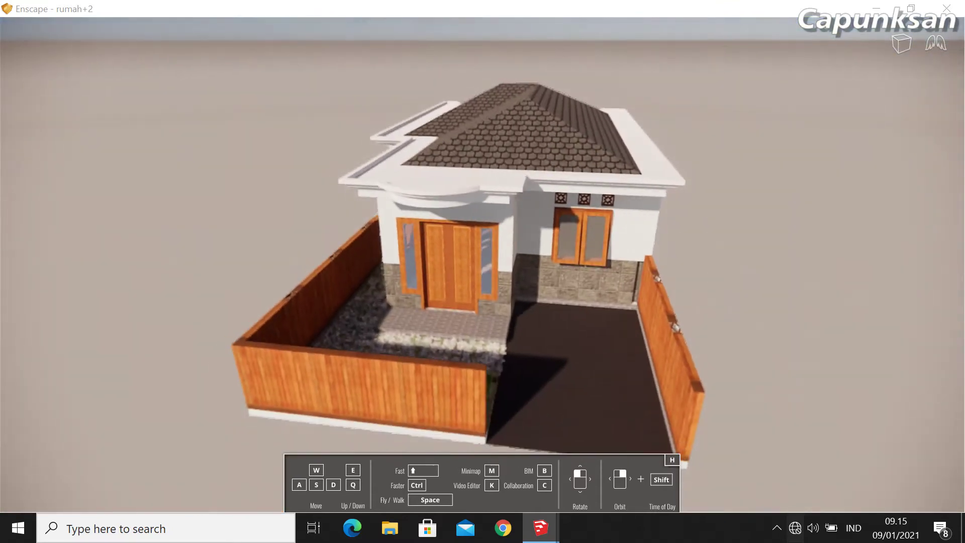
key(a)
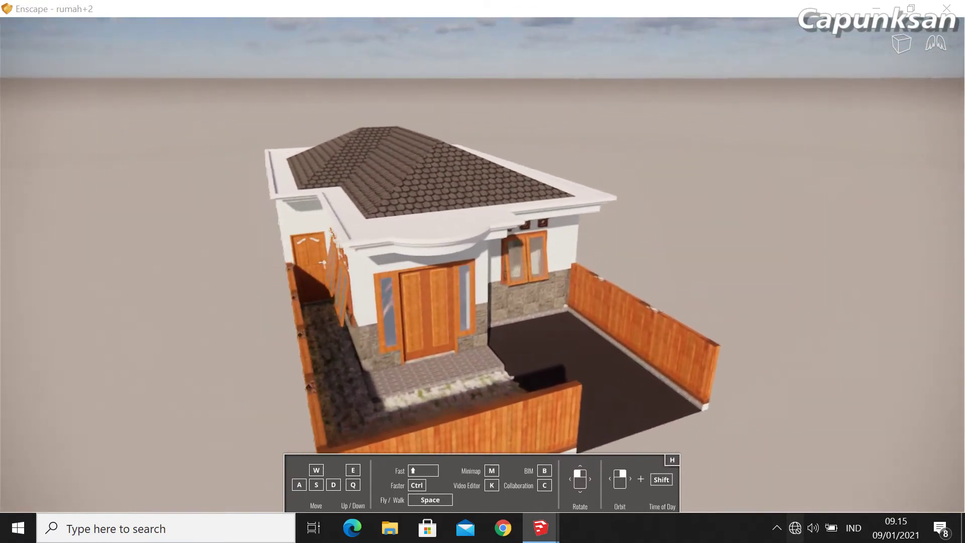
key(w)
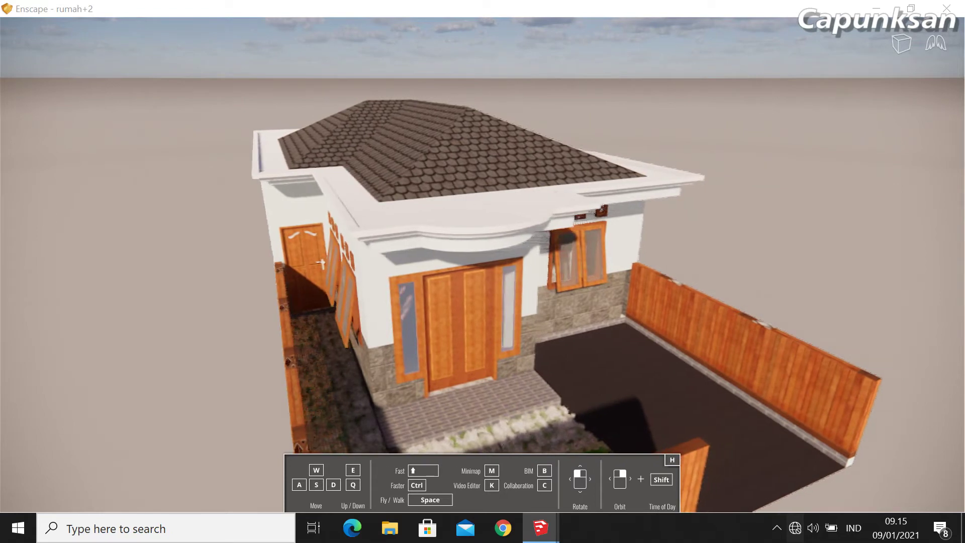
mouse_move(483, 271)
mouse_down()
mouse_move(533, 272)
mouse_move(482, 351)
mouse_up()
Walk up to the front door and window beside the stone-clad wall.
mouse_move(482, 271)
mouse_down()
mouse_move(532, 271)
mouse_move(482, 311)
mouse_up()
mouse_move(482, 271)
mouse_down()
mouse_move(482, 221)
mouse_move(472, 256)
mouse_move(483, 302)
mouse_move(381, 251)
mouse_move(477, 272)
mouse_move(583, 271)
mouse_move(533, 271)
mouse_up()
key(w)
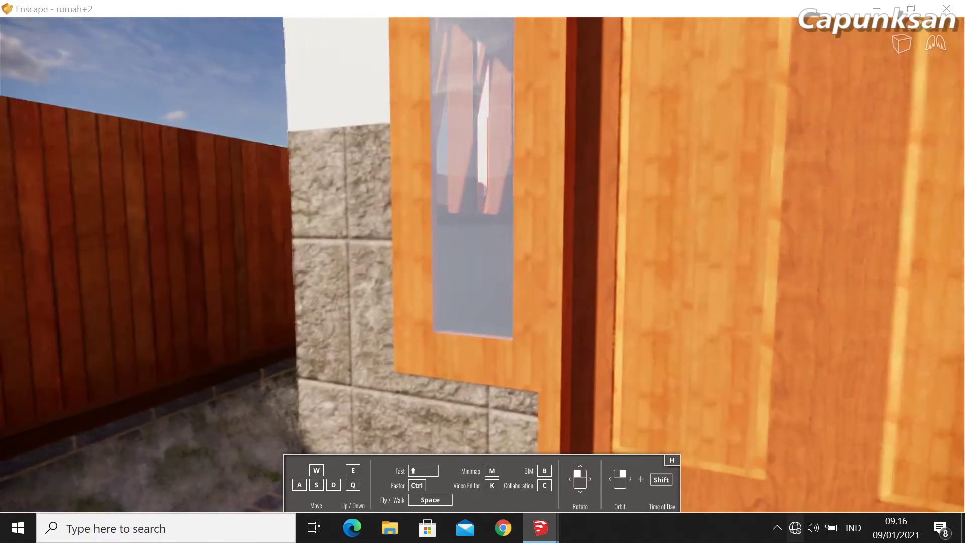
key(w)
key(w)
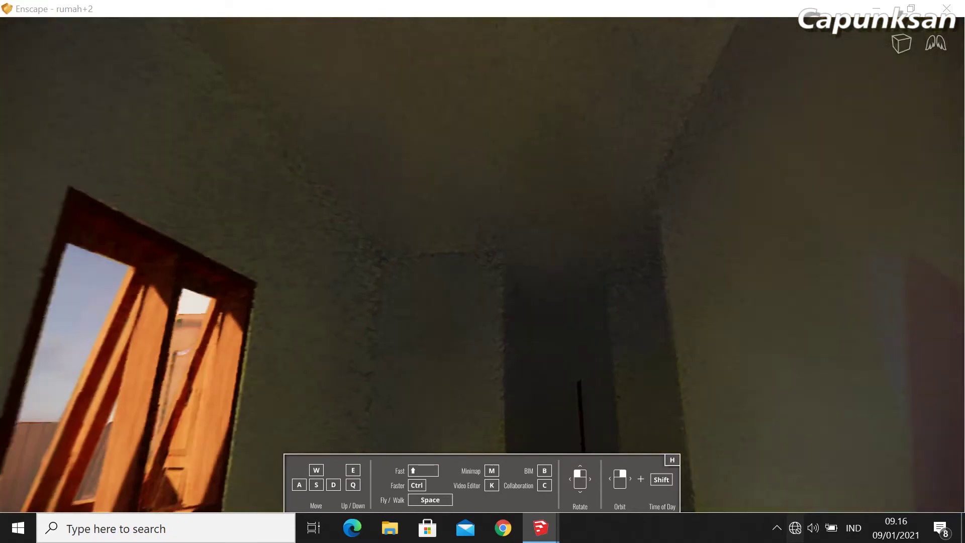
Walk down the tiled hallway and turn to face the wooden door at its end.
drag(482, 271, 482, 372)
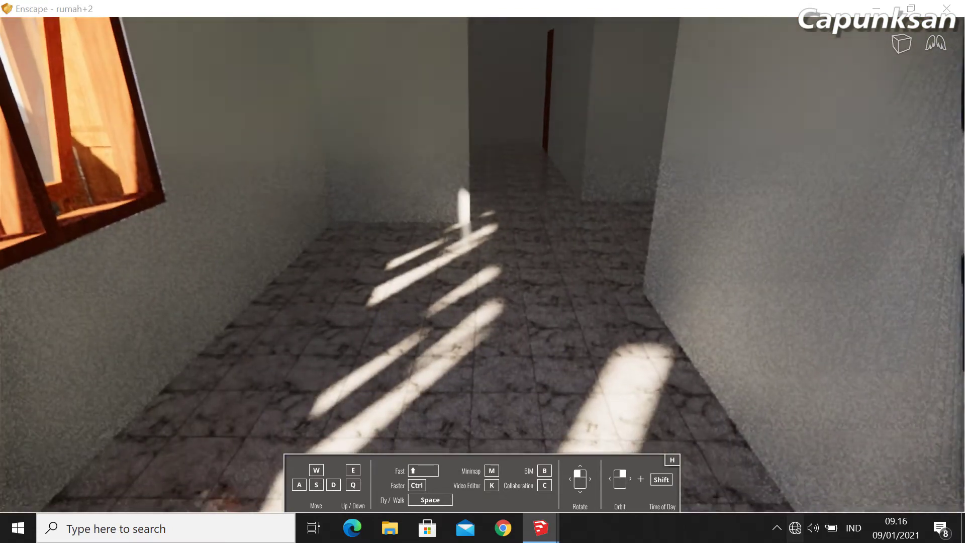
mouse_move(482, 271)
mouse_down()
mouse_move(382, 251)
mouse_move(331, 191)
mouse_move(482, 251)
mouse_move(482, 166)
mouse_up()
drag(482, 272, 482, 341)
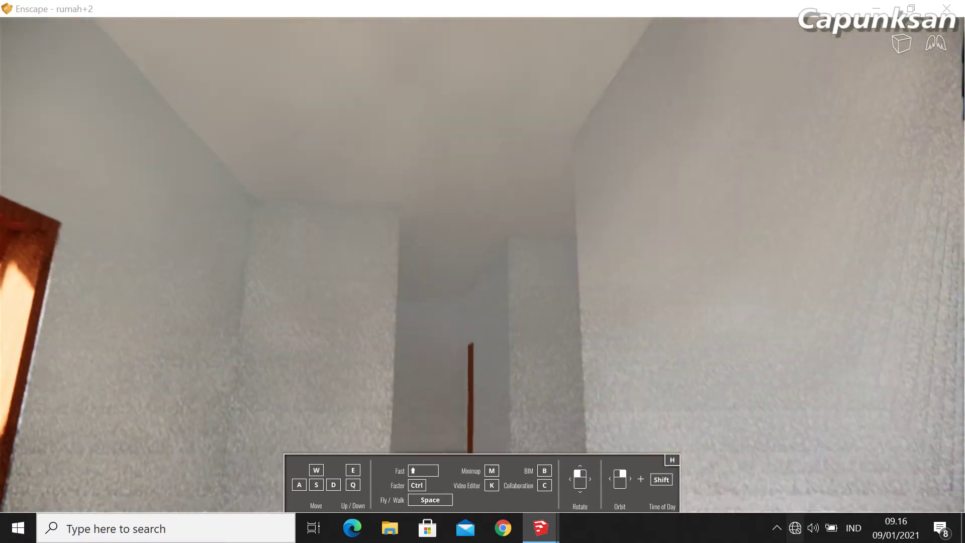
key(w)
key(w)
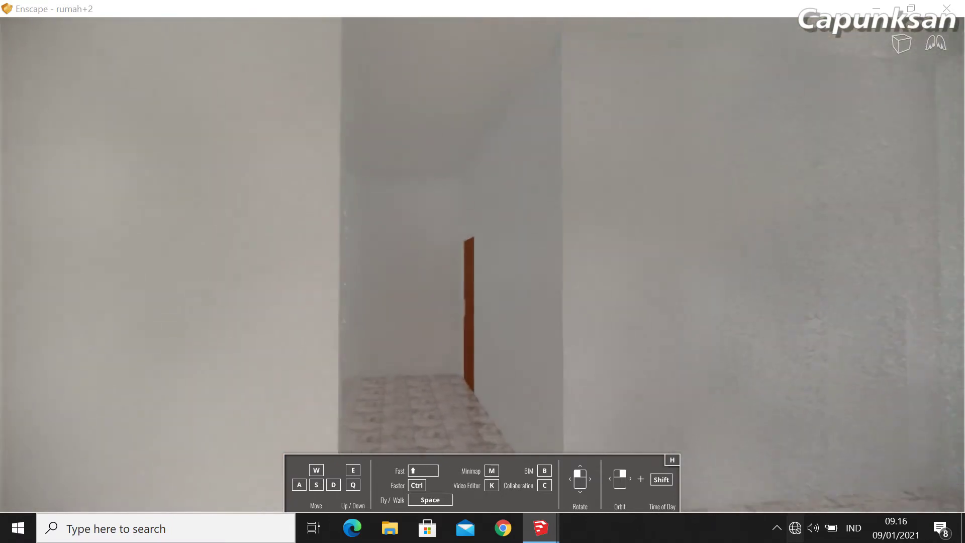
key(w)
drag(482, 271, 281, 272)
drag(482, 271, 583, 221)
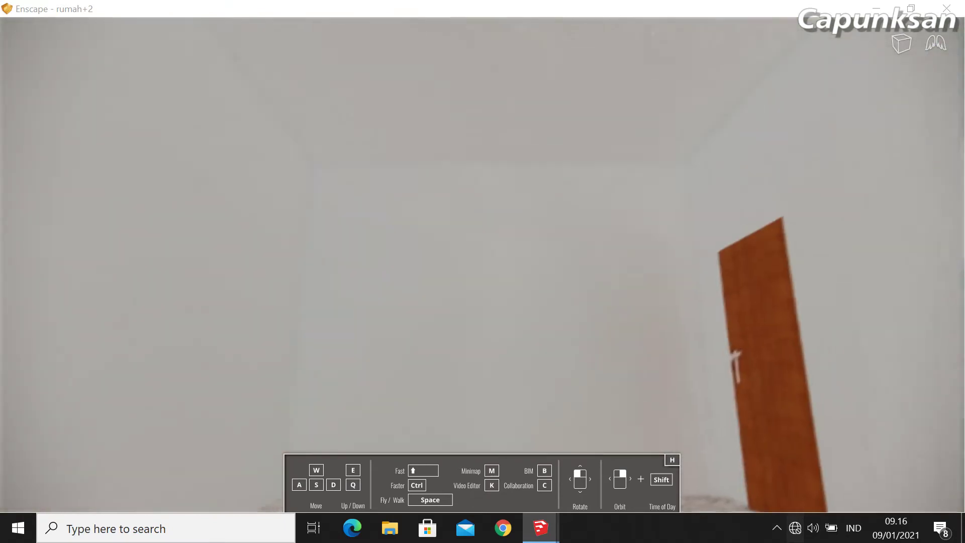
mouse_move(482, 272)
mouse_down()
mouse_move(583, 302)
mouse_move(683, 302)
mouse_up()
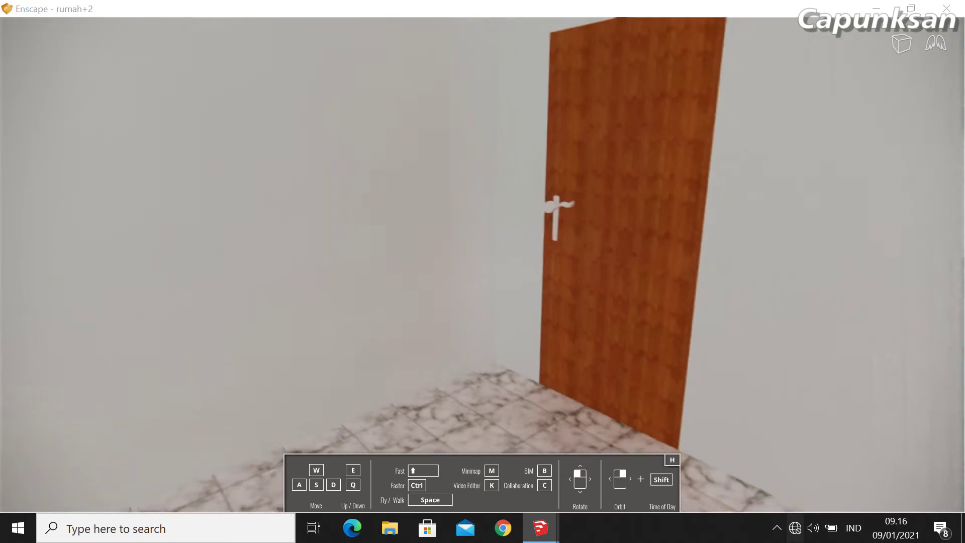
Look around the marble-floored room at its wooden doors, patterned floor and windowed wall.
key(w)
key(w)
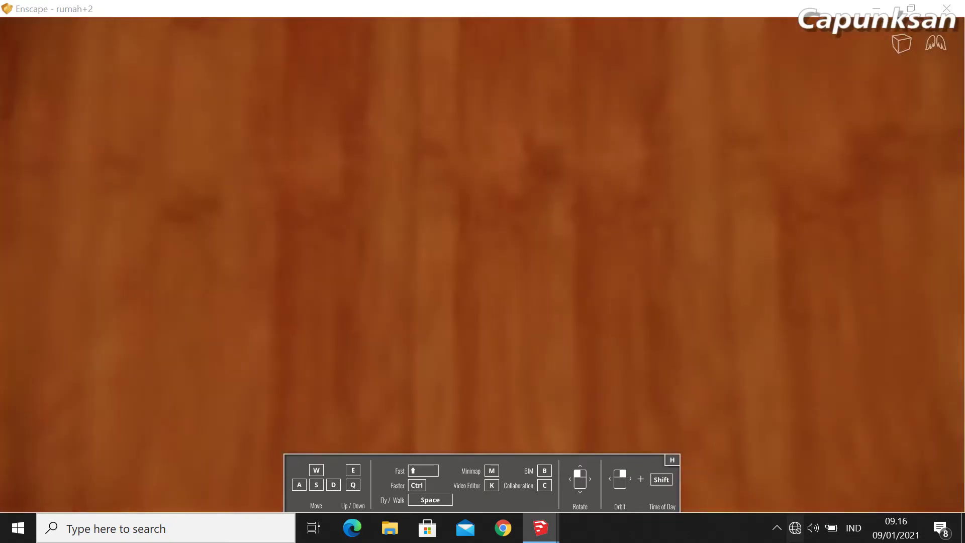
drag(482, 272, 784, 271)
mouse_move(483, 272)
mouse_down()
mouse_move(733, 271)
mouse_move(382, 272)
mouse_move(402, 322)
mouse_move(382, 382)
mouse_move(382, 422)
mouse_up()
mouse_move(482, 272)
mouse_down()
mouse_move(483, 201)
mouse_move(623, 176)
mouse_up()
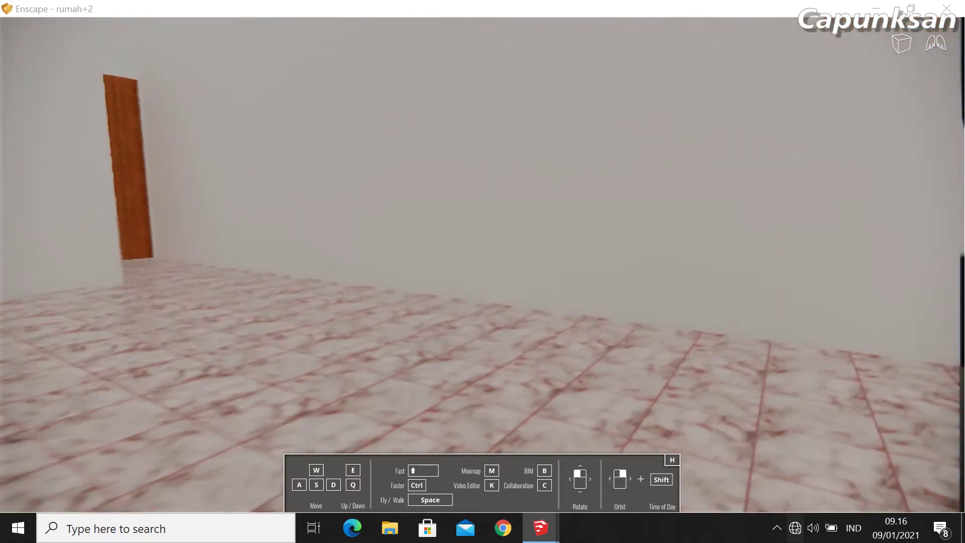
drag(482, 271, 382, 232)
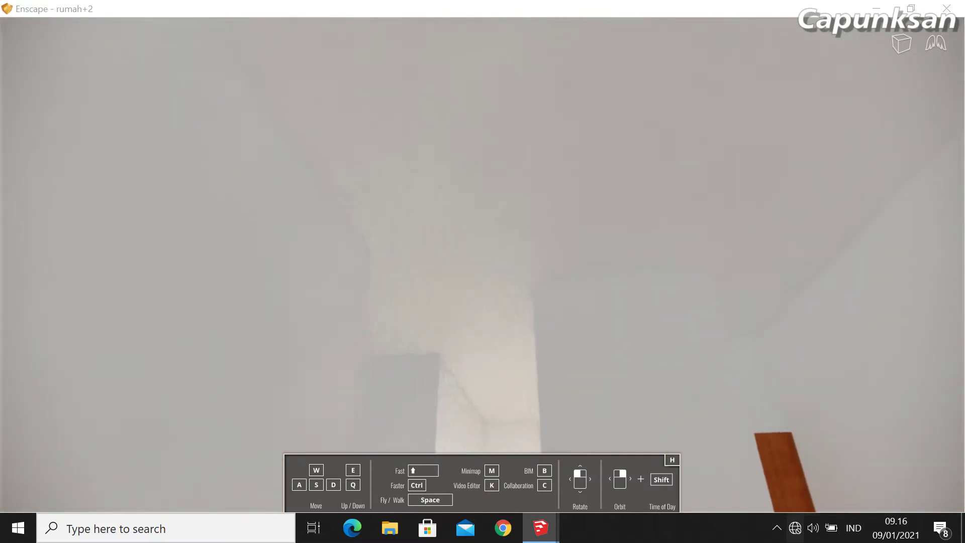
drag(482, 272, 382, 281)
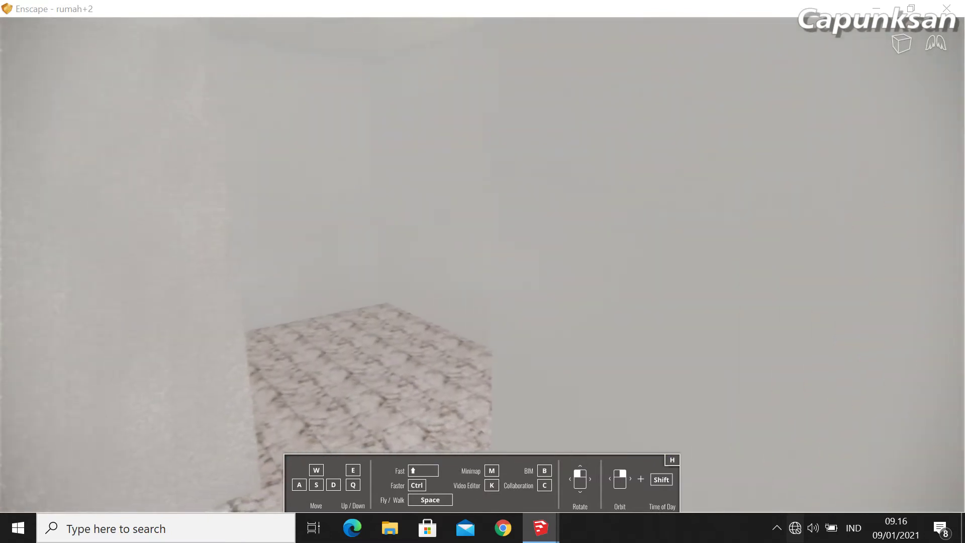
mouse_move(483, 271)
mouse_down()
mouse_move(453, 276)
mouse_move(583, 266)
mouse_up()
mouse_move(482, 271)
mouse_down()
mouse_move(302, 279)
mouse_move(453, 266)
mouse_move(412, 264)
mouse_move(352, 226)
mouse_move(452, 282)
mouse_move(412, 302)
mouse_move(382, 347)
mouse_move(462, 262)
mouse_move(412, 241)
mouse_up()
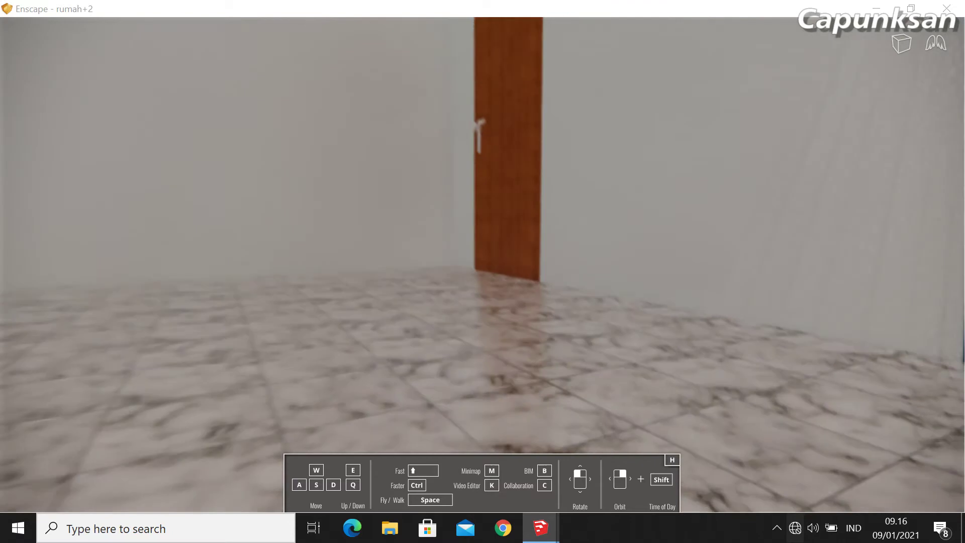
Walk through the brown door into the paved corridor.
drag(482, 272, 453, 274)
key(w)
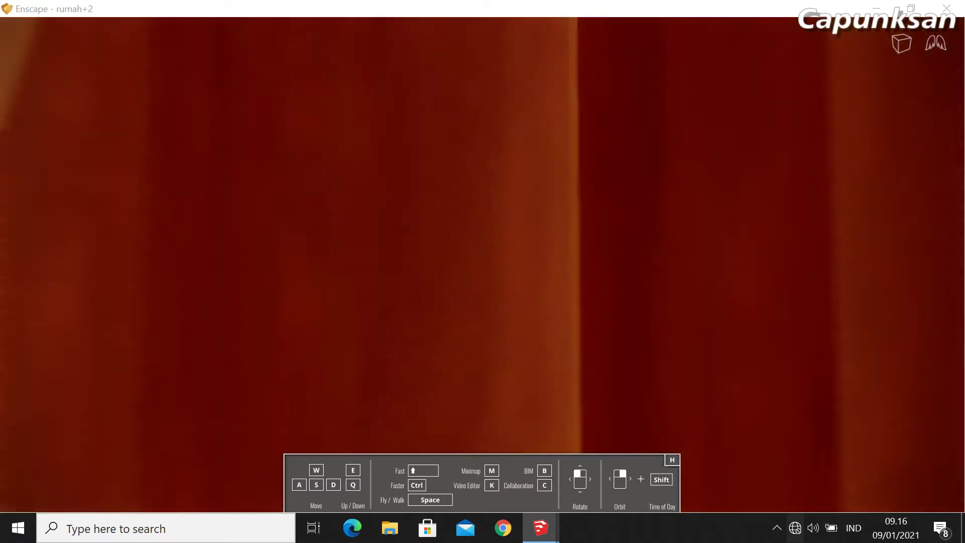
key(s)
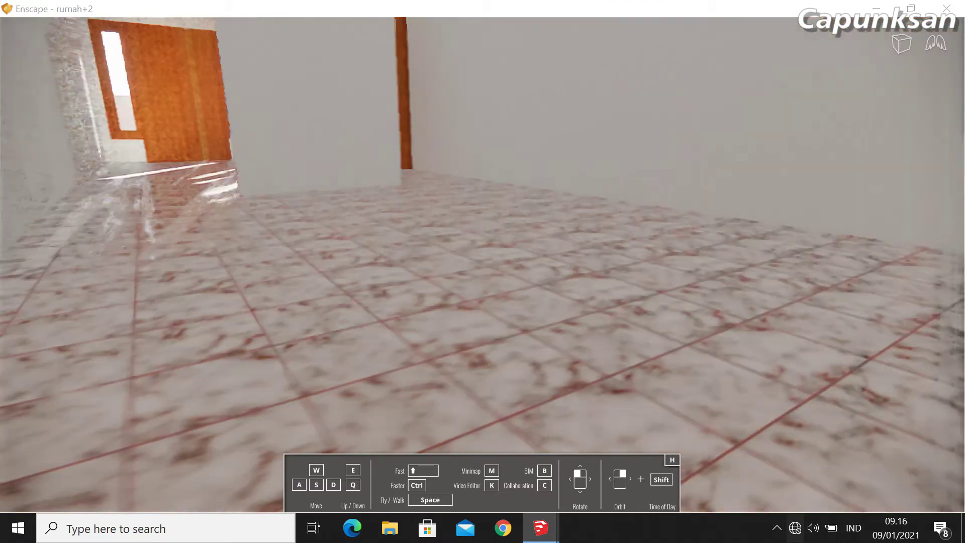
mouse_move(482, 272)
mouse_down()
mouse_move(507, 272)
mouse_move(503, 221)
mouse_up()
drag(482, 271, 473, 321)
key(w)
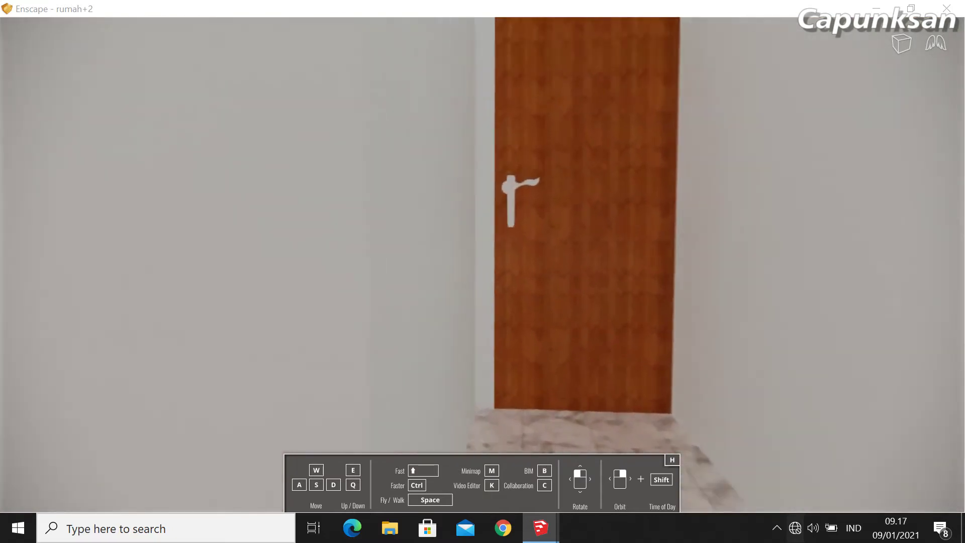
key(w)
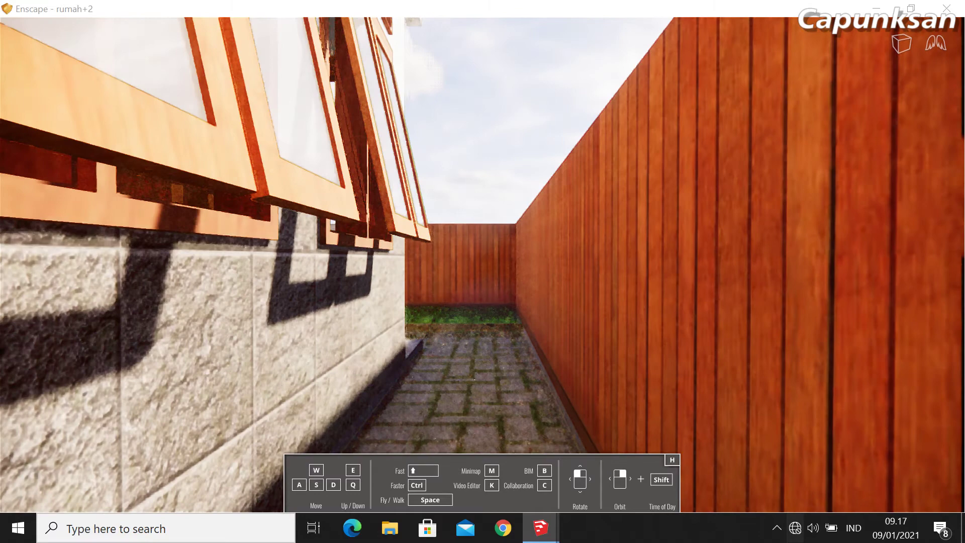
Walk along the corridor out the front door onto the terrace, then close Enscape.
key(w)
mouse_move(482, 271)
mouse_down()
mouse_move(483, 241)
mouse_move(382, 271)
mouse_move(302, 264)
mouse_move(382, 271)
mouse_up()
key(w)
key(w)
key(w)
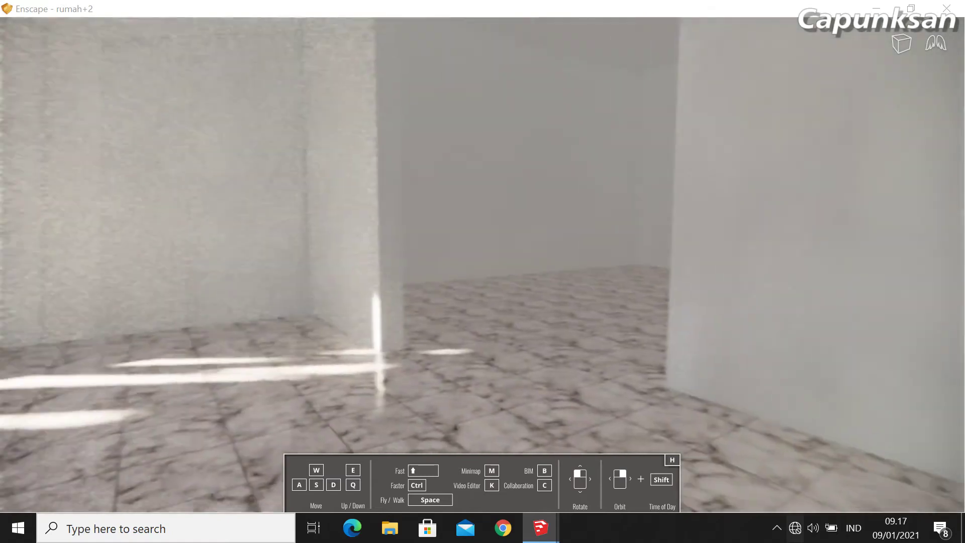
drag(483, 272, 382, 272)
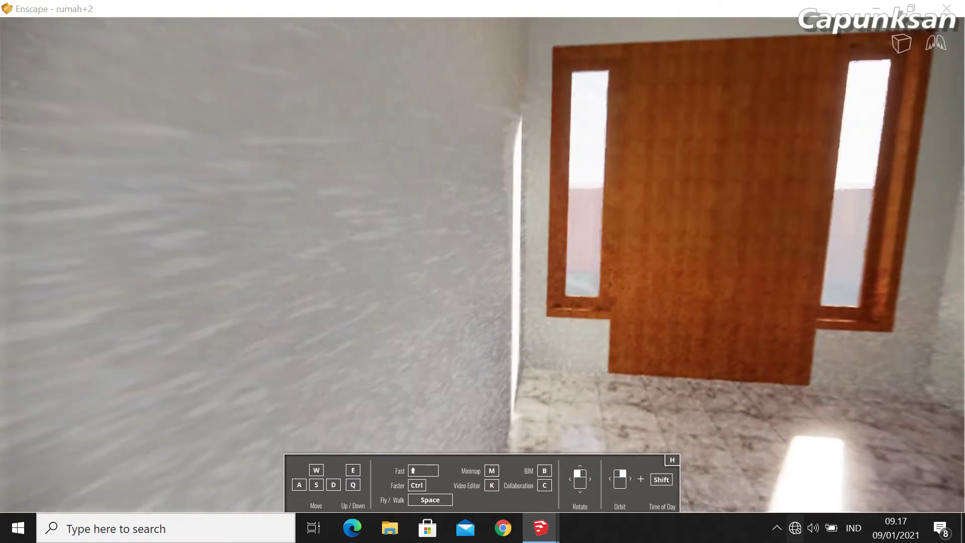
key(d)
key(w)
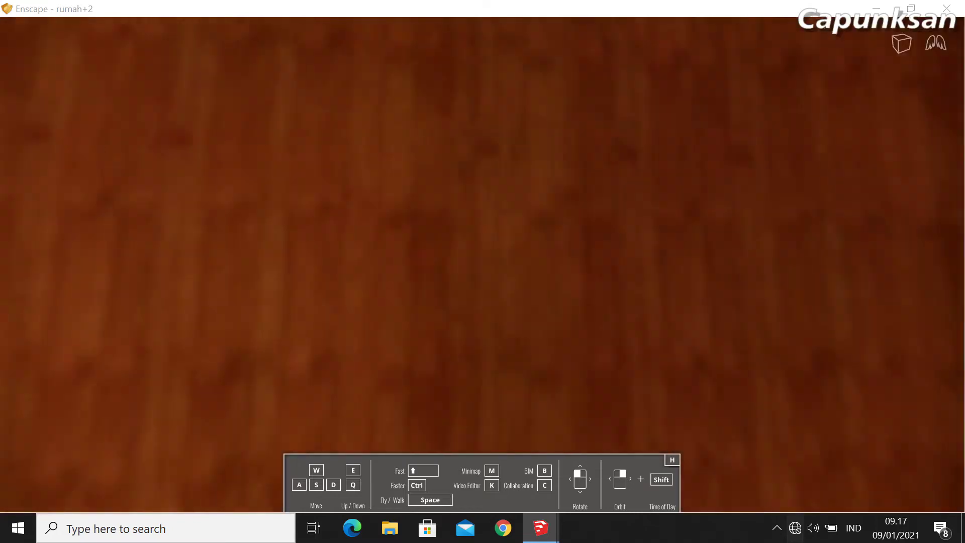
key(s)
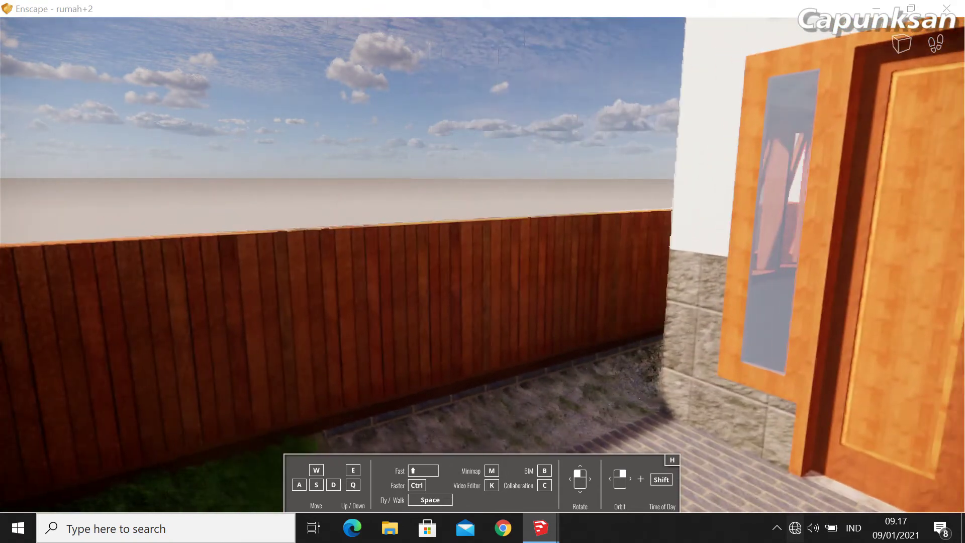
right_click(818, 285)
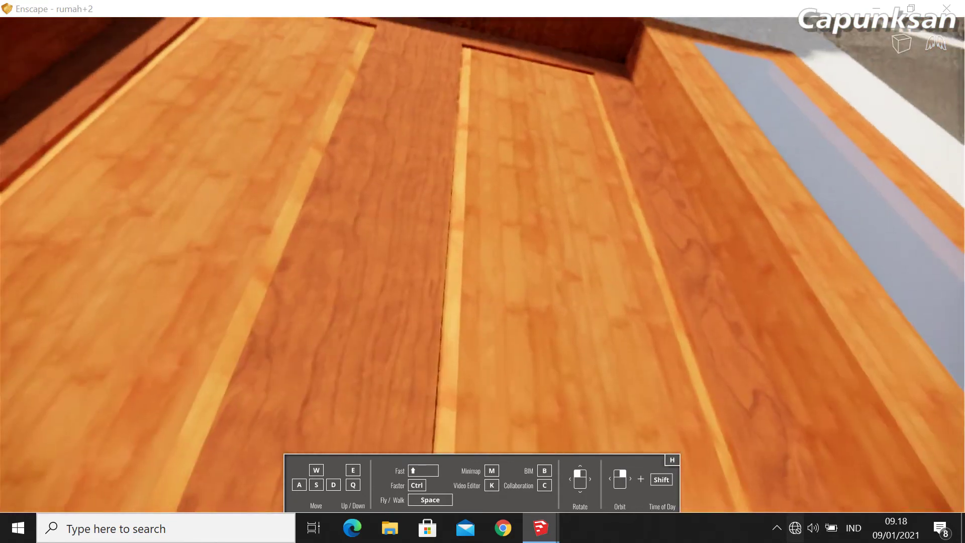
click(946, 8)
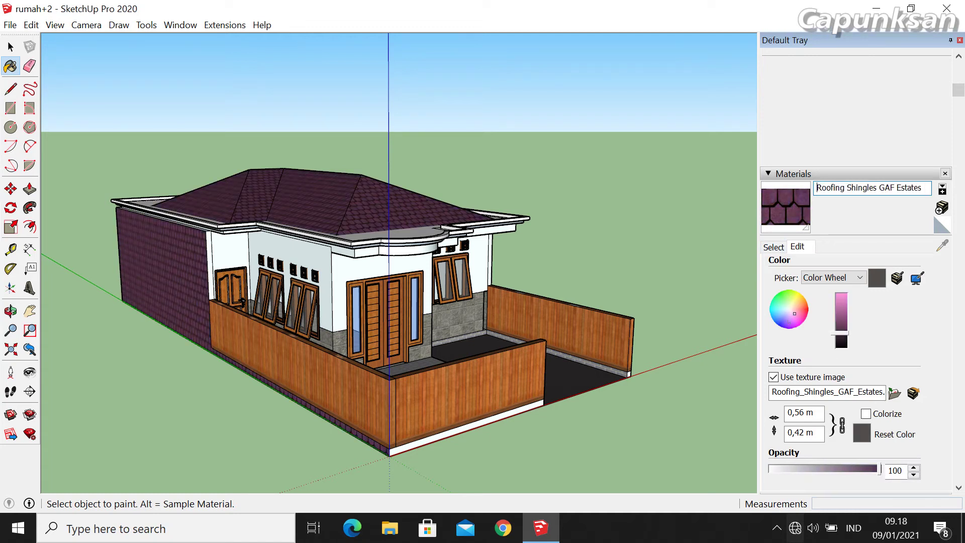
Recolour the roof shingles material from purple to olive and edit its name.
click(796, 301)
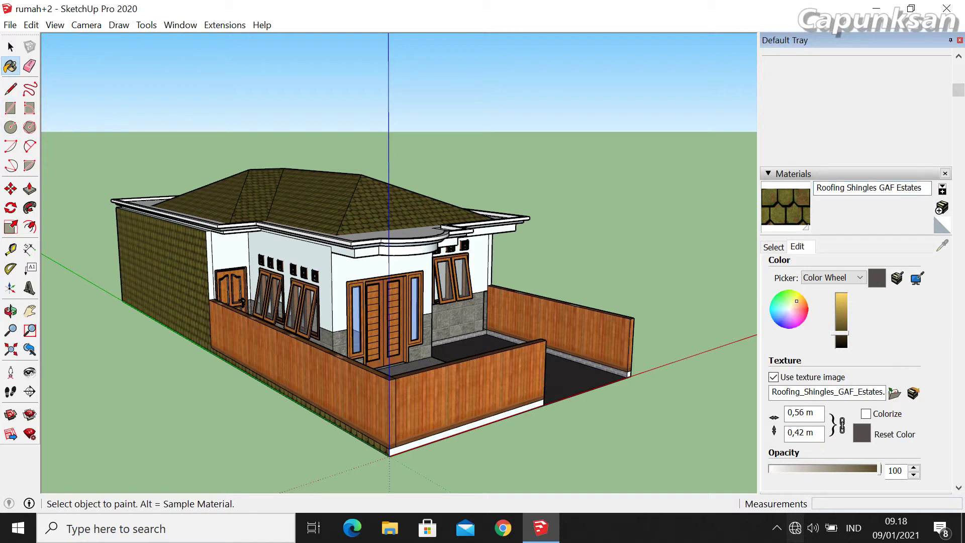
click(879, 187)
key(Return)
key(b)
Switch the Materials browser to the Window Coverings collection.
click(926, 264)
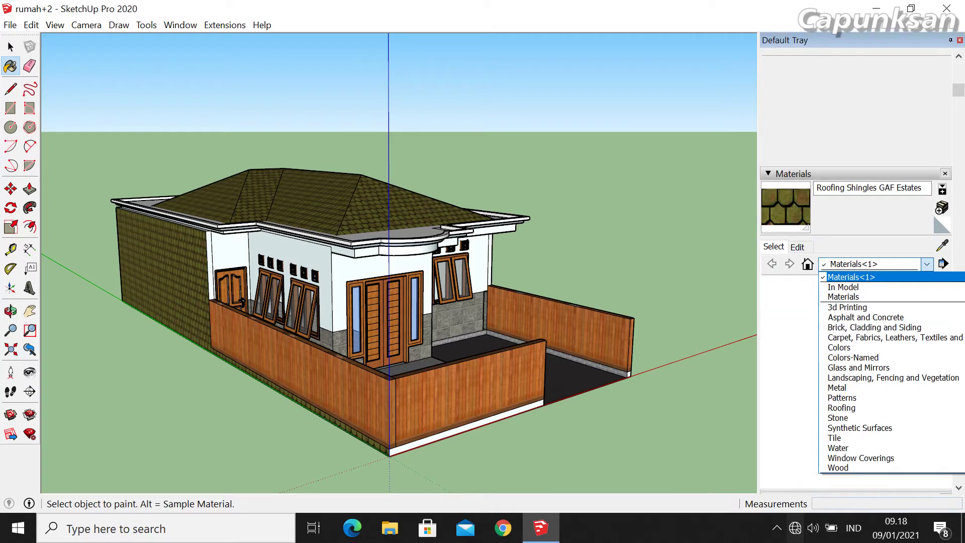
key(Down)
key(Down)
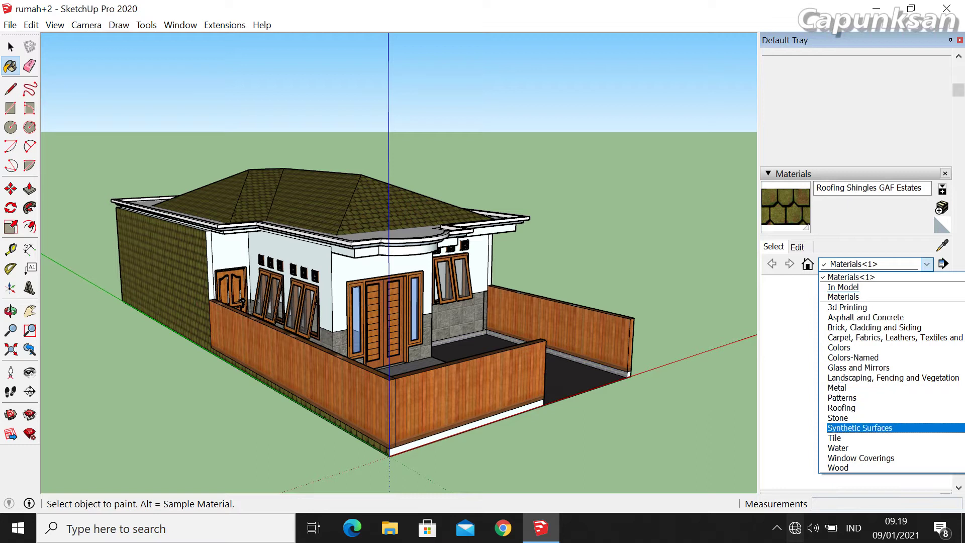
key(Down)
key(Down)
key(Down)
key(Down)
key(Down)
key(Up)
key(Up)
key(Up)
key(Up)
key(Up)
key(Up)
key(Up)
key(Up)
key(Up)
key(Up)
key(Down)
key(Down)
key(Down)
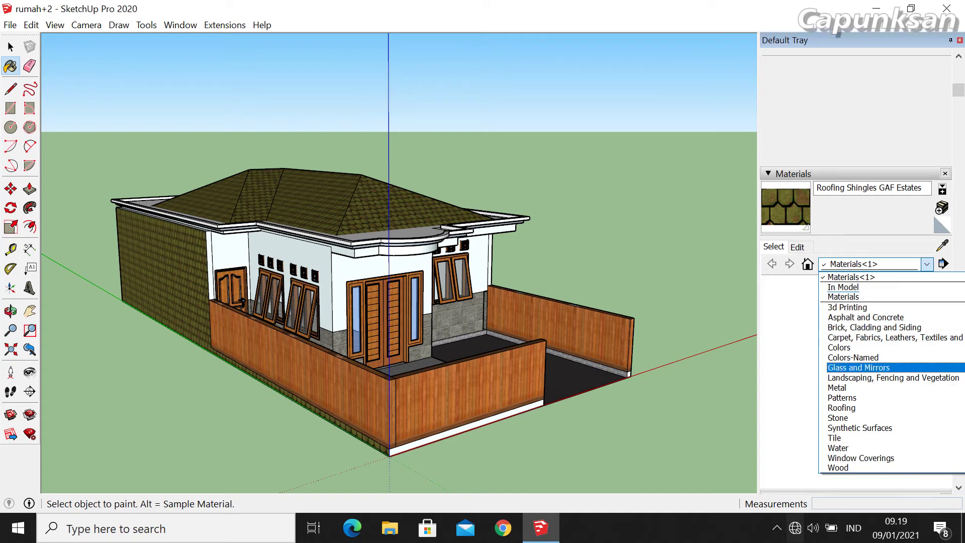
key(Down)
key(Down)
key(Down)
key(Down)
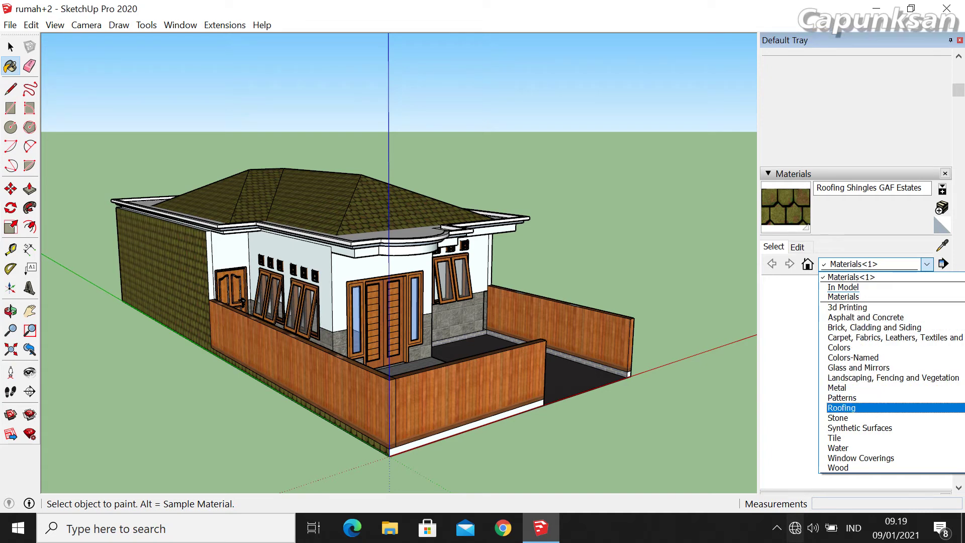
key(Down)
key(Down)
key(Down)
key(Up)
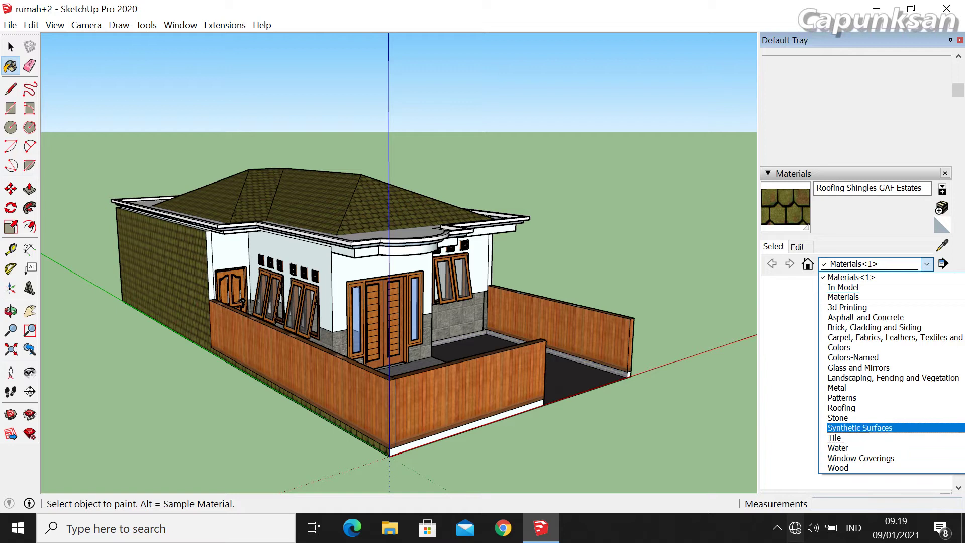
key(Down)
key(Down)
key(Down)
key(Up)
key(Return)
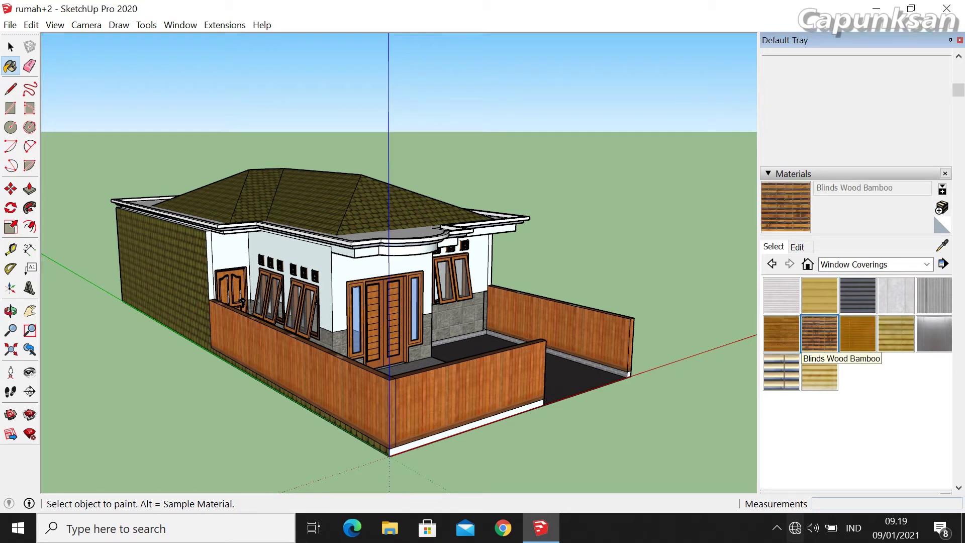
Paint the left side wall with the Blinds Vertical Pattern material.
click(857, 301)
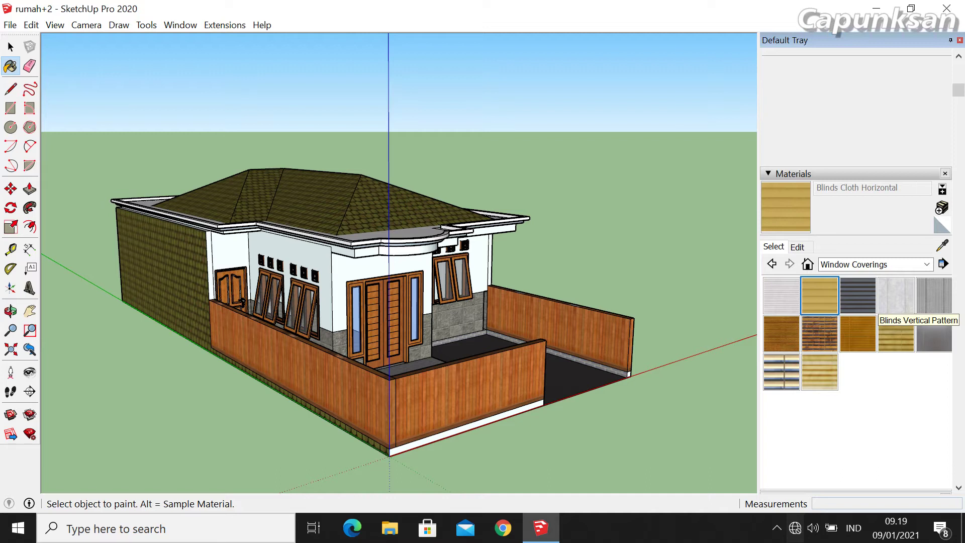
click(895, 296)
click(161, 281)
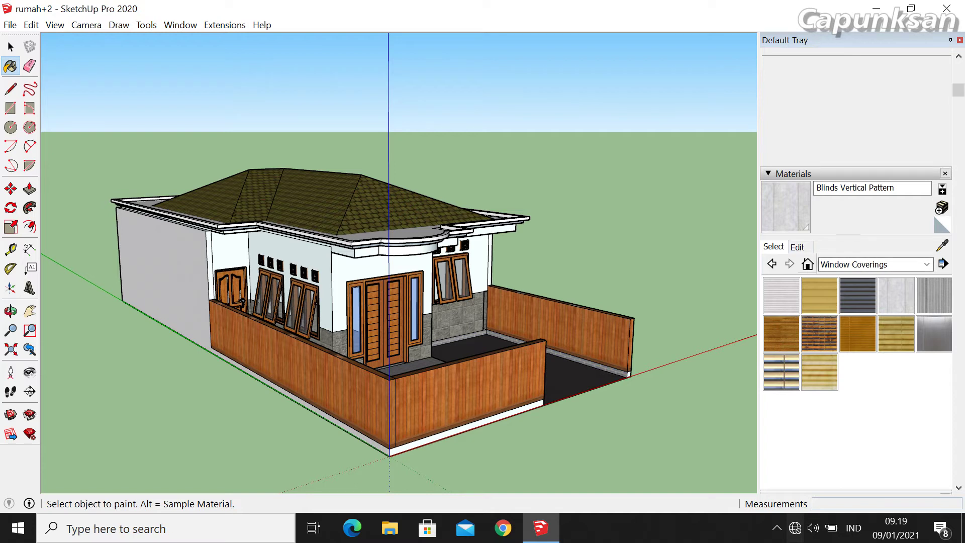
Tint the Blinds Vertical Pattern material to a slightly darker teal.
click(797, 246)
drag(793, 313, 783, 296)
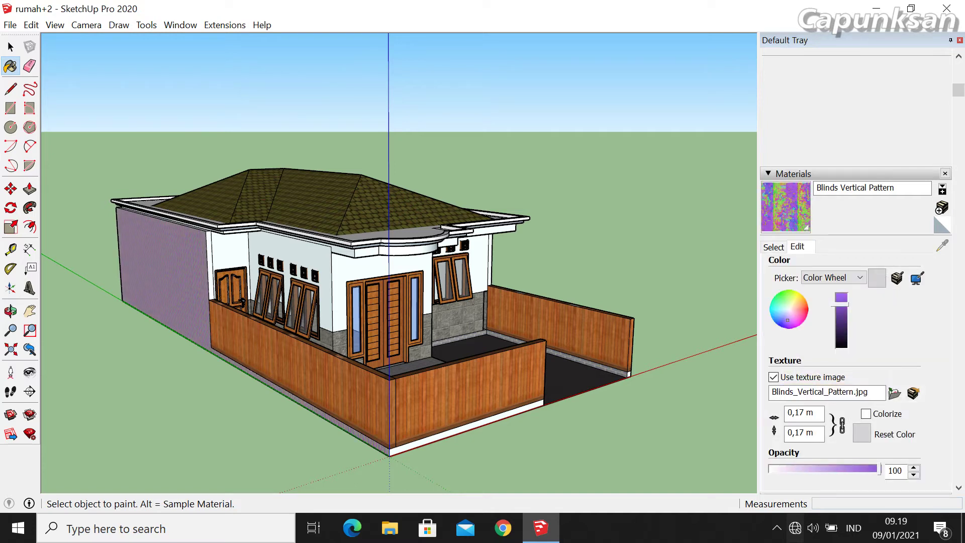
drag(784, 296, 773, 309)
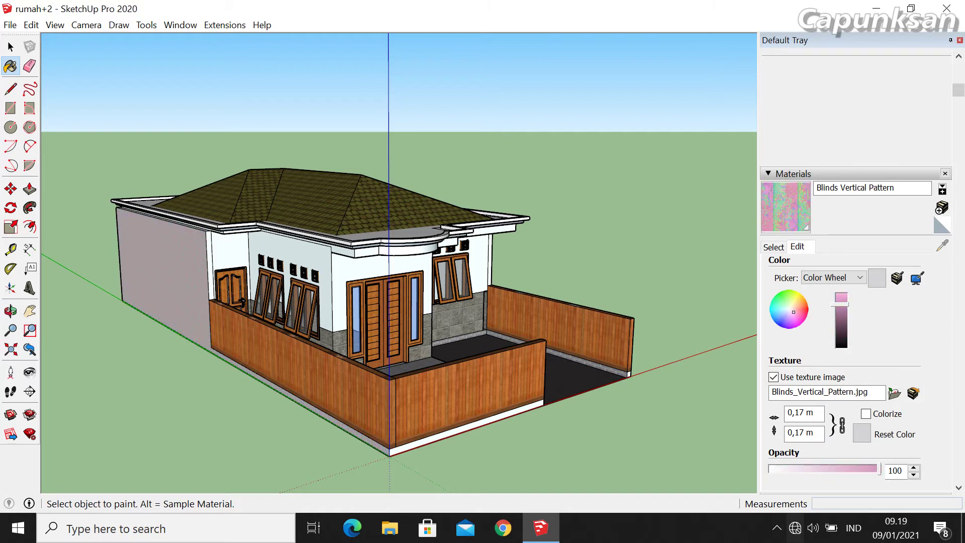
drag(774, 309, 770, 304)
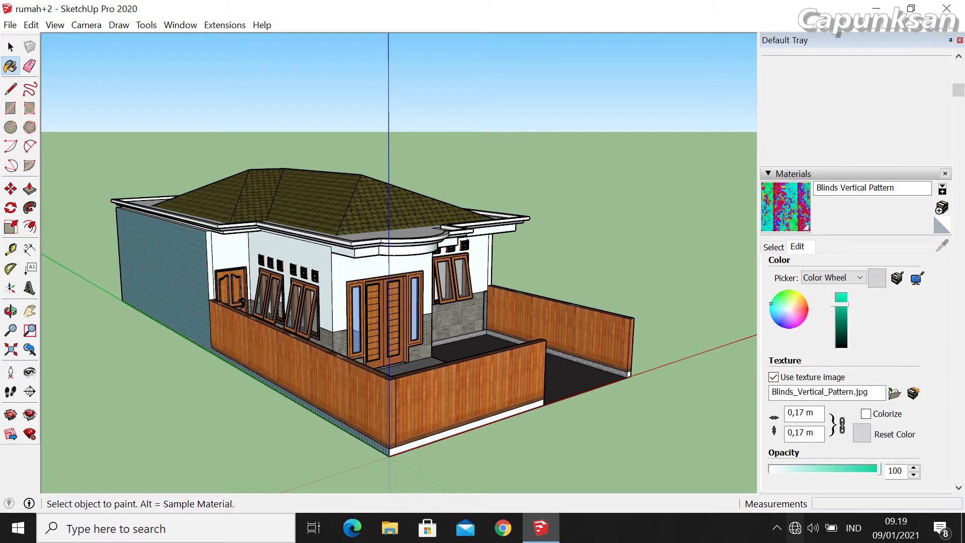
drag(840, 303, 840, 296)
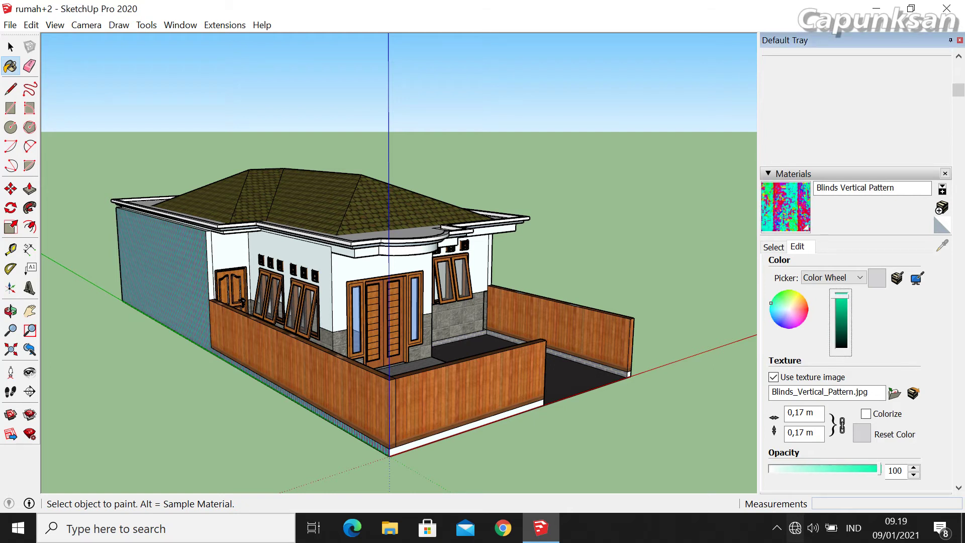
Paint the front wall faces around the doors and windows with the teal pattern.
click(229, 266)
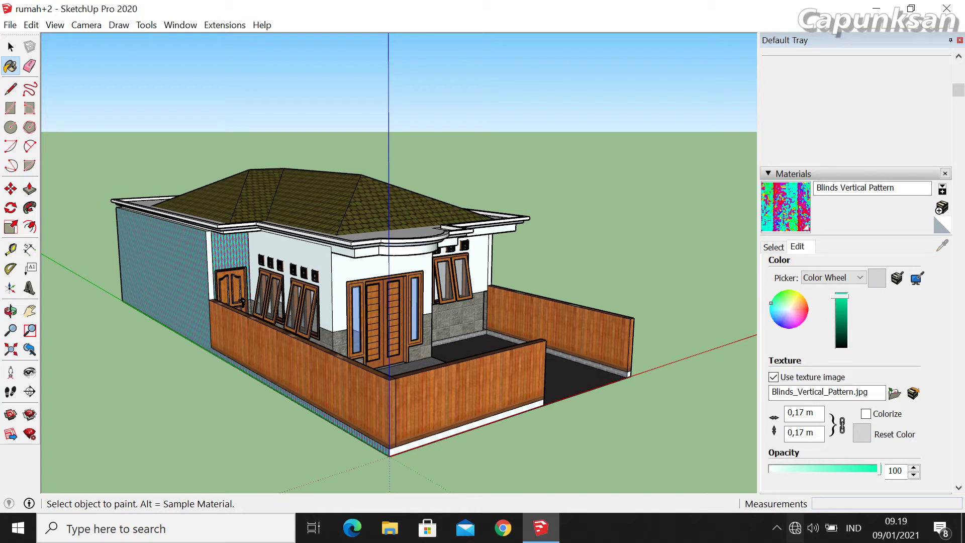
click(283, 247)
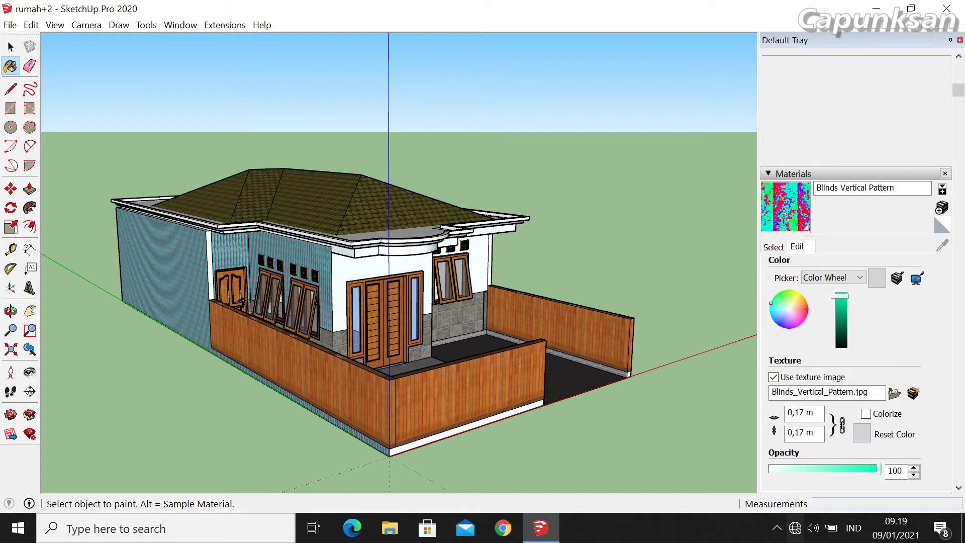
click(773, 247)
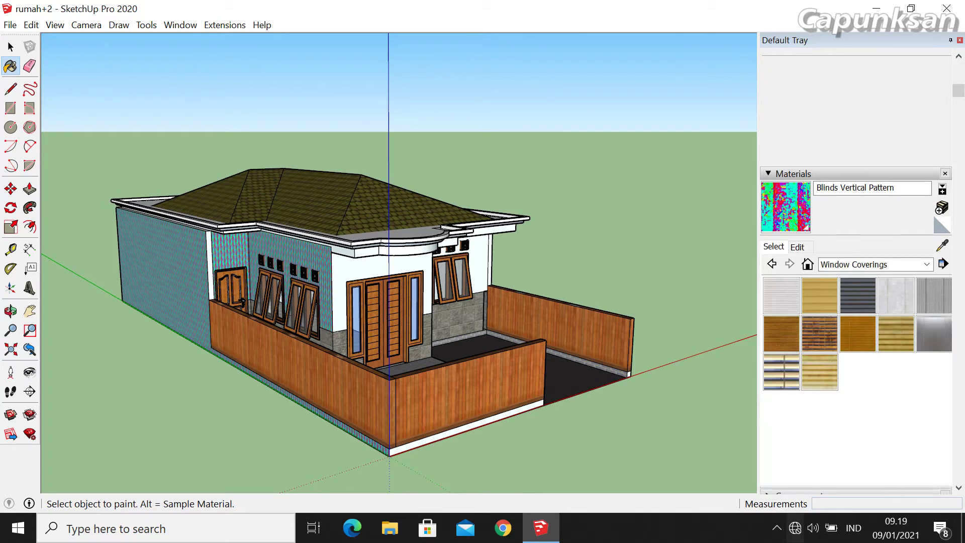
click(362, 261)
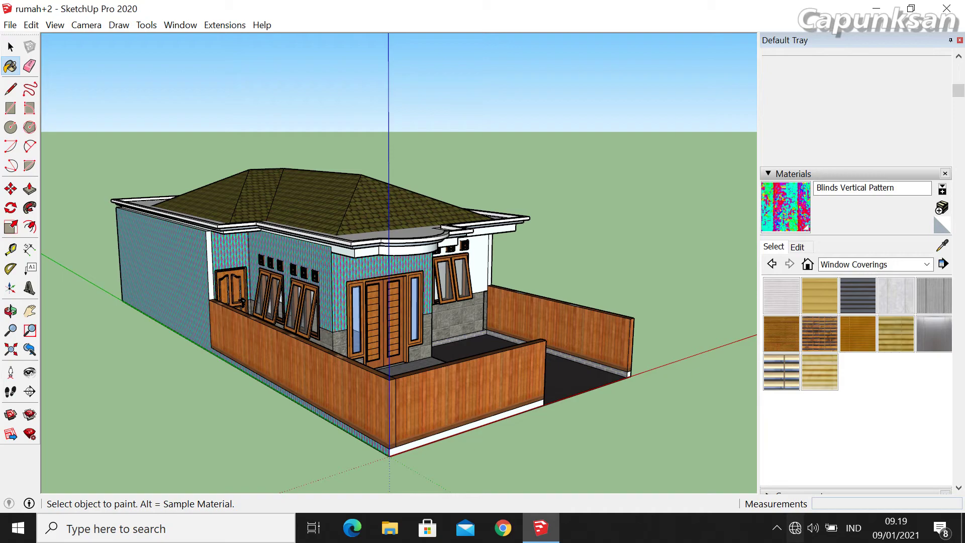
click(480, 261)
scroll(382, 296, up, 3)
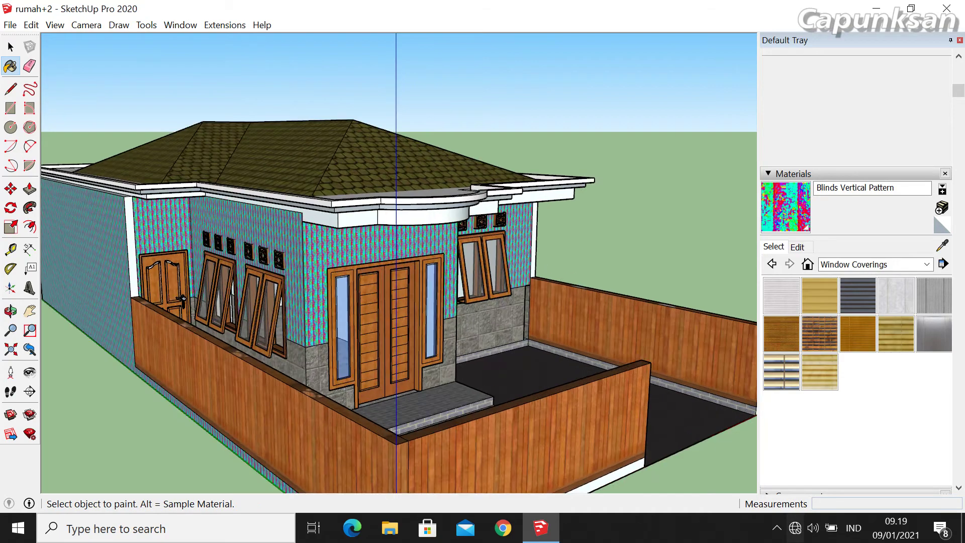
scroll(382, 297, up, 3)
scroll(382, 297, up, 3)
scroll(251, 277, up, 3)
scroll(251, 277, up, 3)
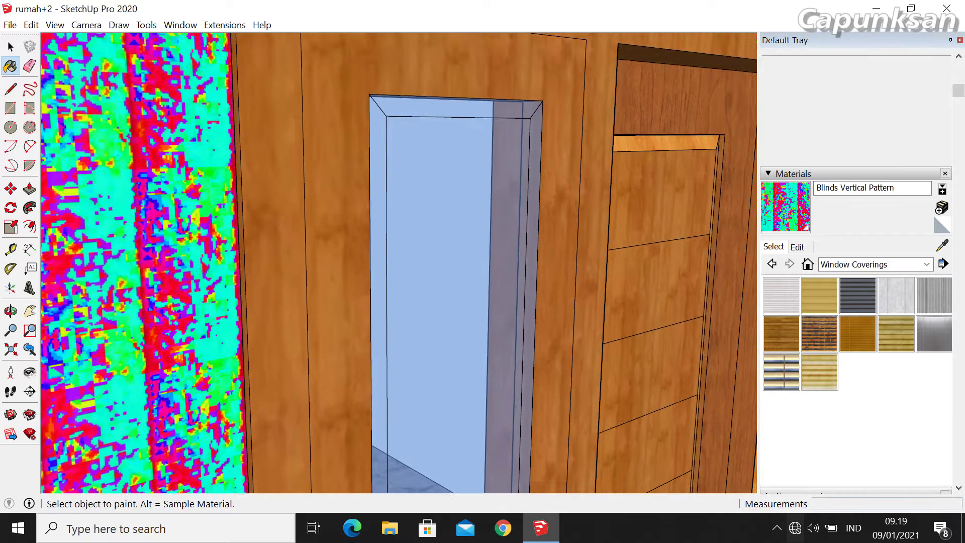
scroll(251, 277, up, 3)
scroll(252, 276, up, 3)
scroll(251, 276, up, 3)
scroll(252, 277, up, 3)
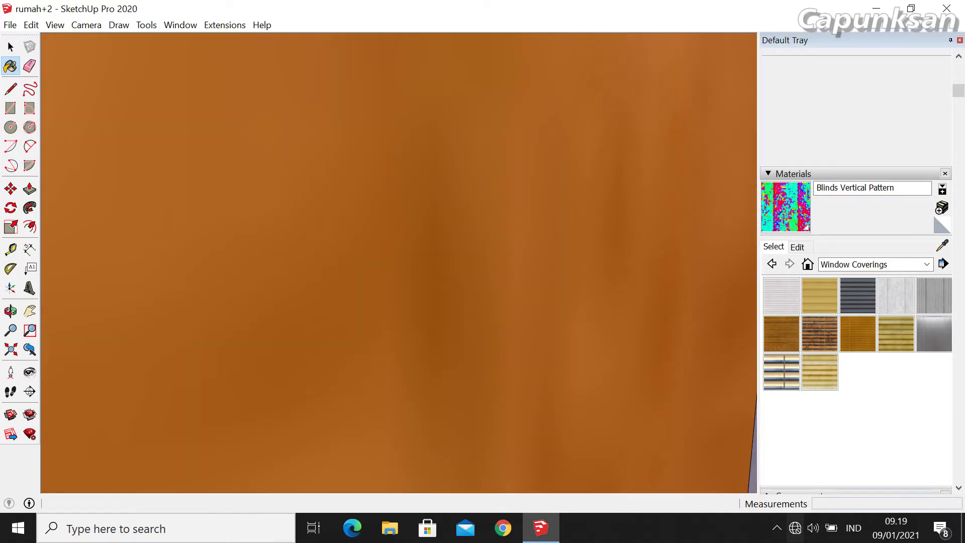
scroll(252, 276, up, 2)
scroll(251, 277, up, 2)
scroll(251, 276, up, 2)
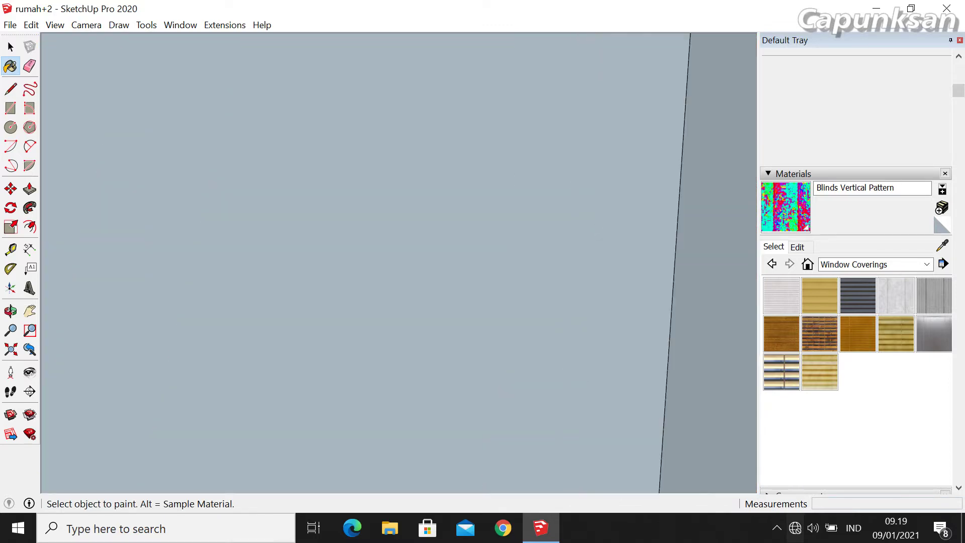
scroll(252, 276, up, 2)
scroll(252, 277, up, 2)
scroll(251, 276, up, 2)
scroll(252, 276, up, 1)
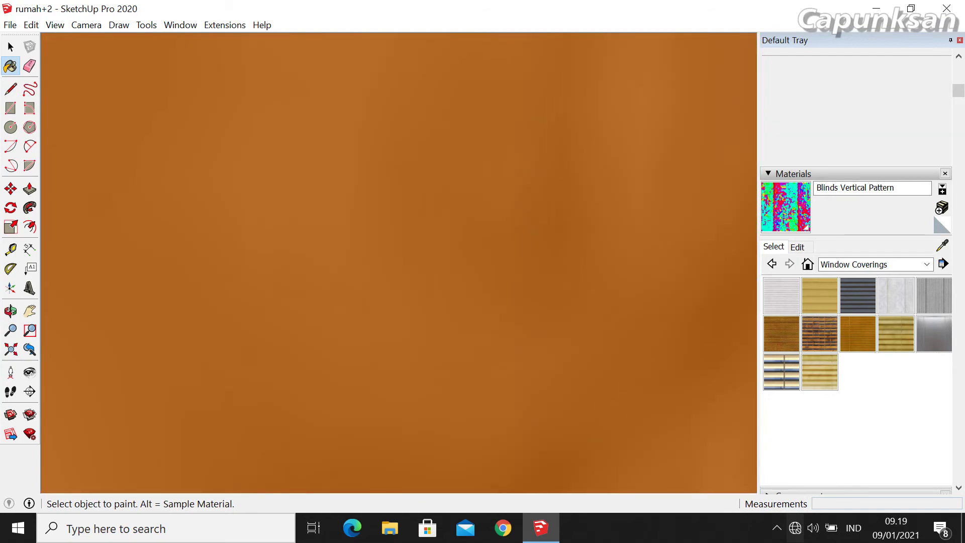
key(s)
click(251, 277)
scroll(252, 277, down, 1)
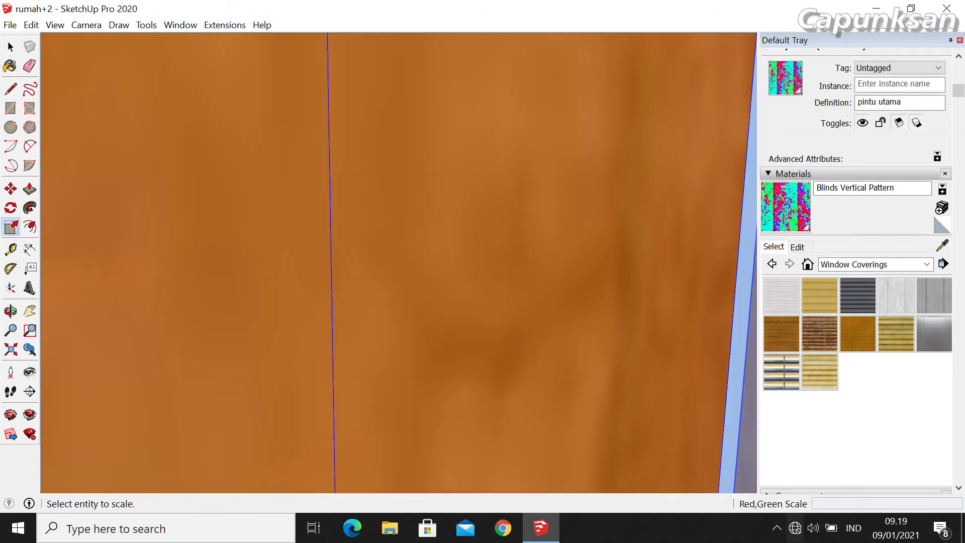
scroll(251, 277, down, 2)
scroll(251, 277, down, 2)
scroll(251, 276, down, 2)
scroll(252, 277, down, 2)
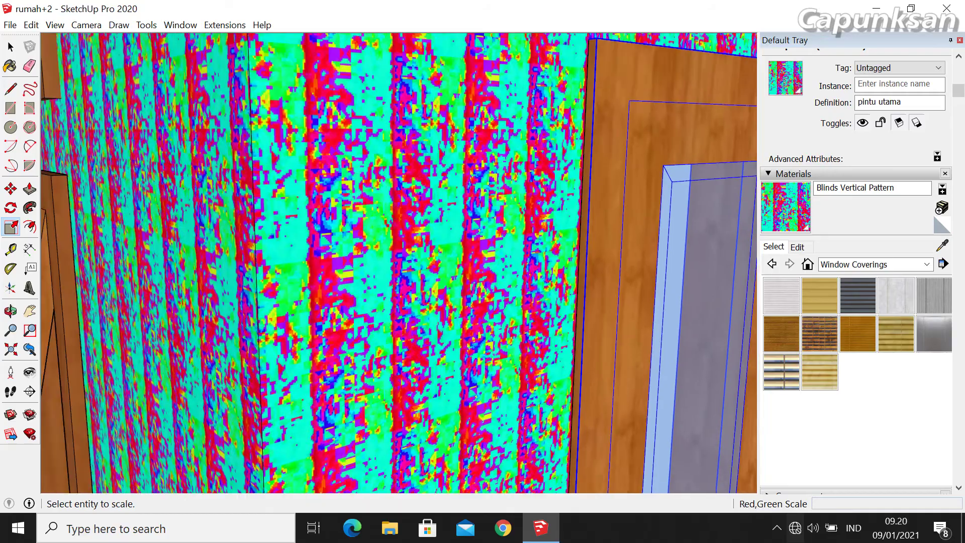
scroll(252, 276, down, 2)
scroll(251, 276, down, 2)
scroll(252, 276, down, 1)
scroll(252, 277, down, 1)
scroll(402, 301, up, 2)
scroll(402, 302, up, 2)
scroll(402, 301, up, 2)
scroll(402, 301, up, 2)
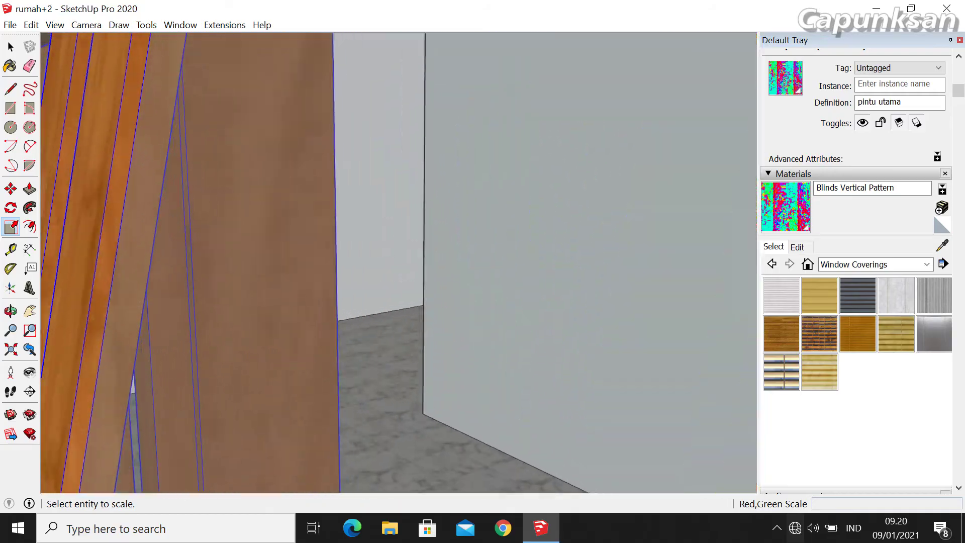
scroll(432, 302, up, 2)
scroll(432, 301, up, 1)
scroll(433, 301, up, 1)
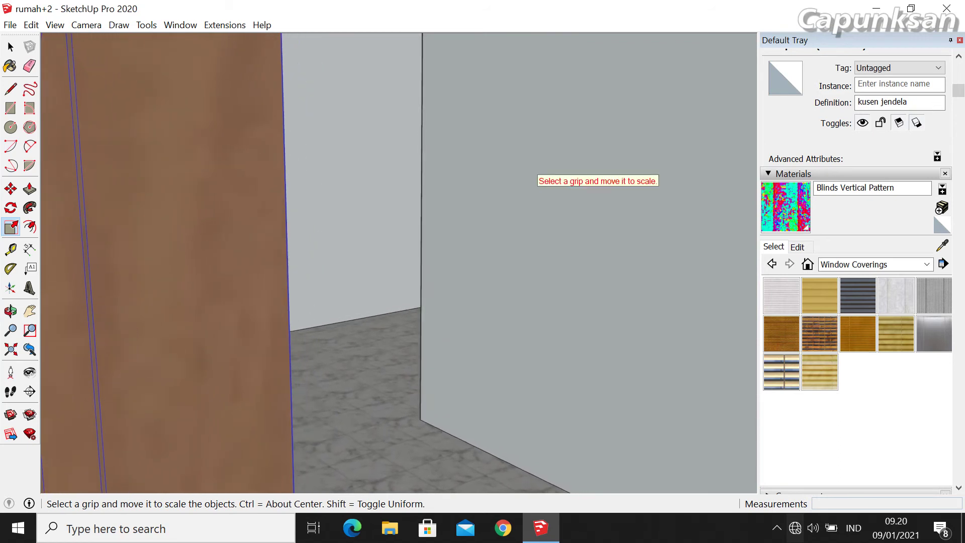
scroll(558, 125, down, 1)
scroll(557, 125, down, 1)
scroll(557, 126, down, 1)
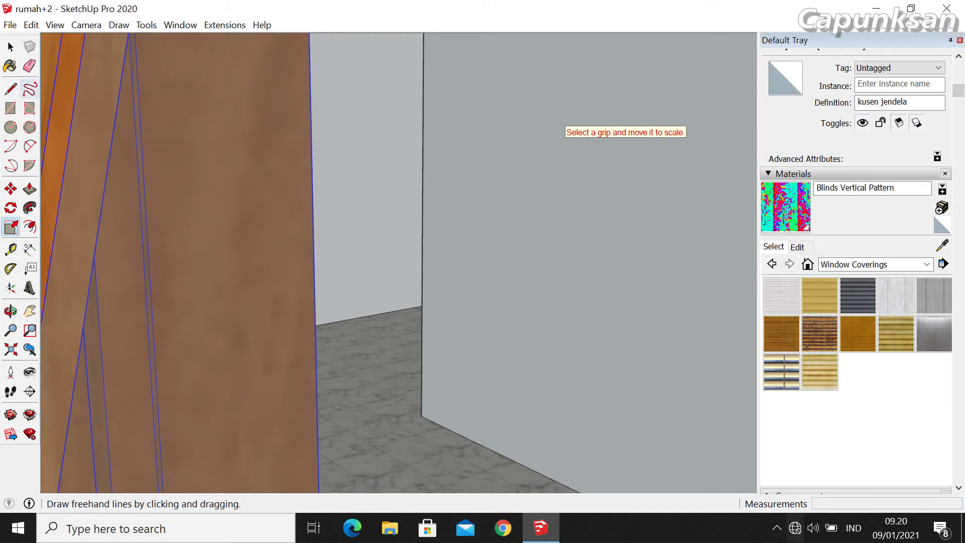
click(10, 46)
Preview the house in an Enscape real-time render, then close Enscape and SketchUp without saving.
click(225, 25)
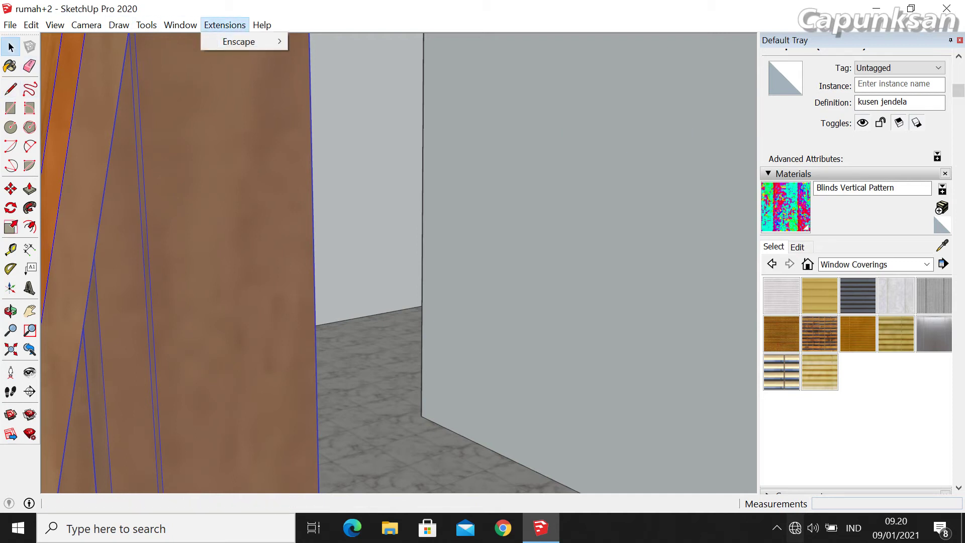
click(334, 40)
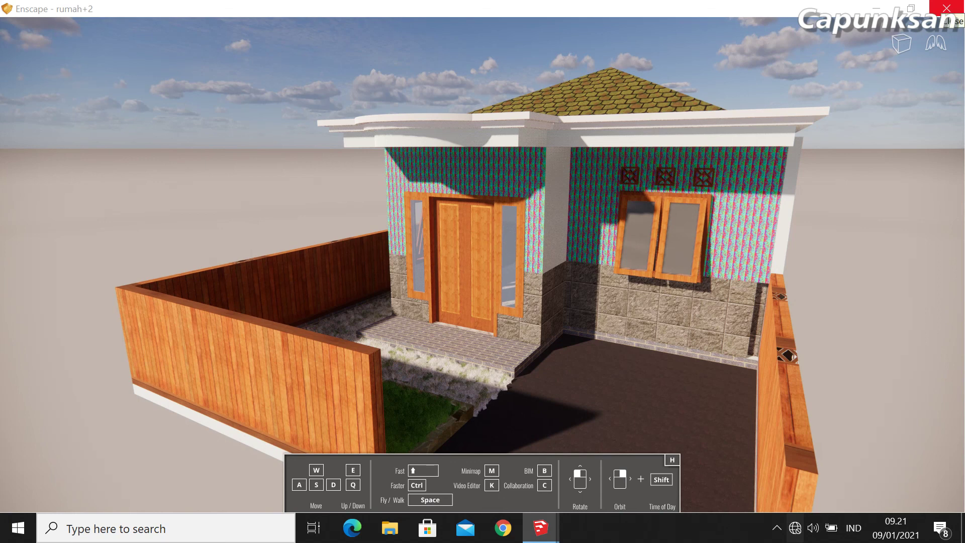
click(946, 11)
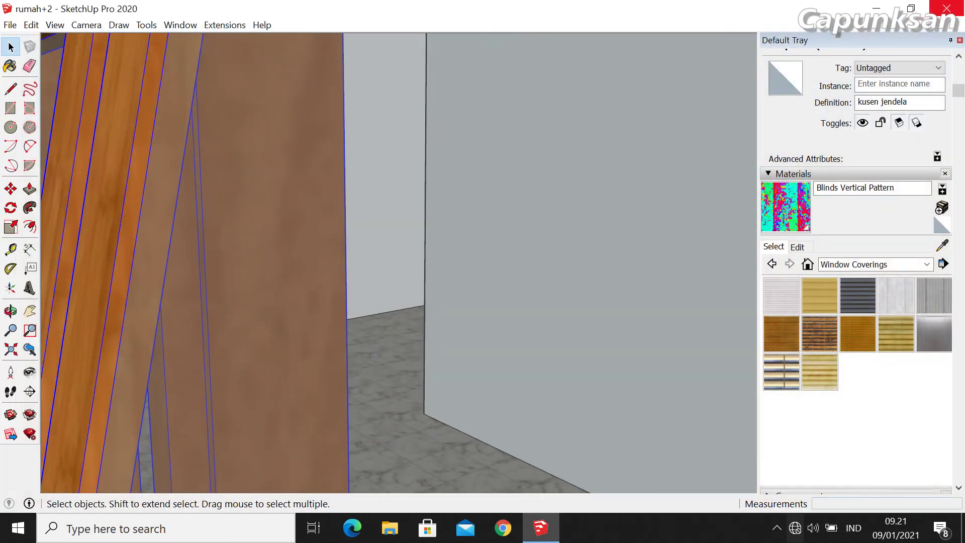
click(945, 8)
click(486, 295)
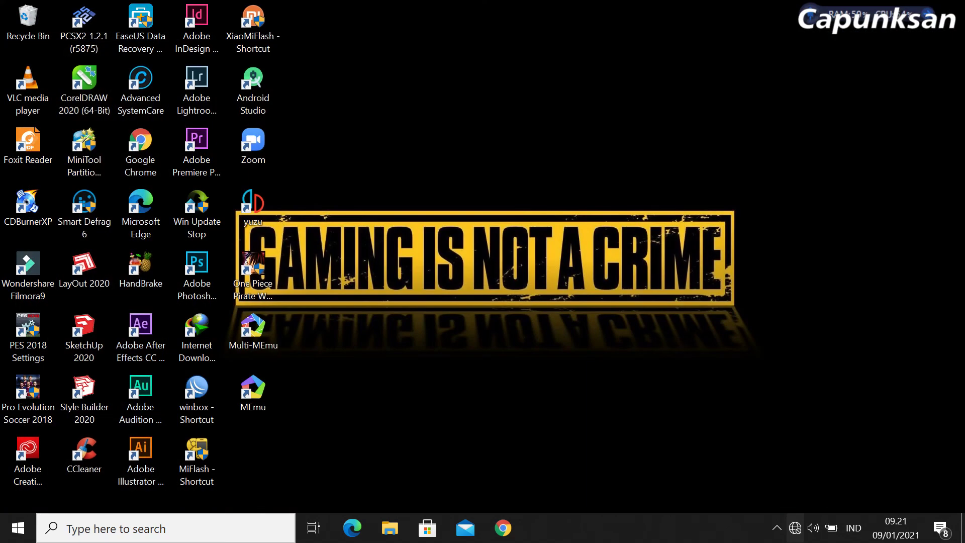